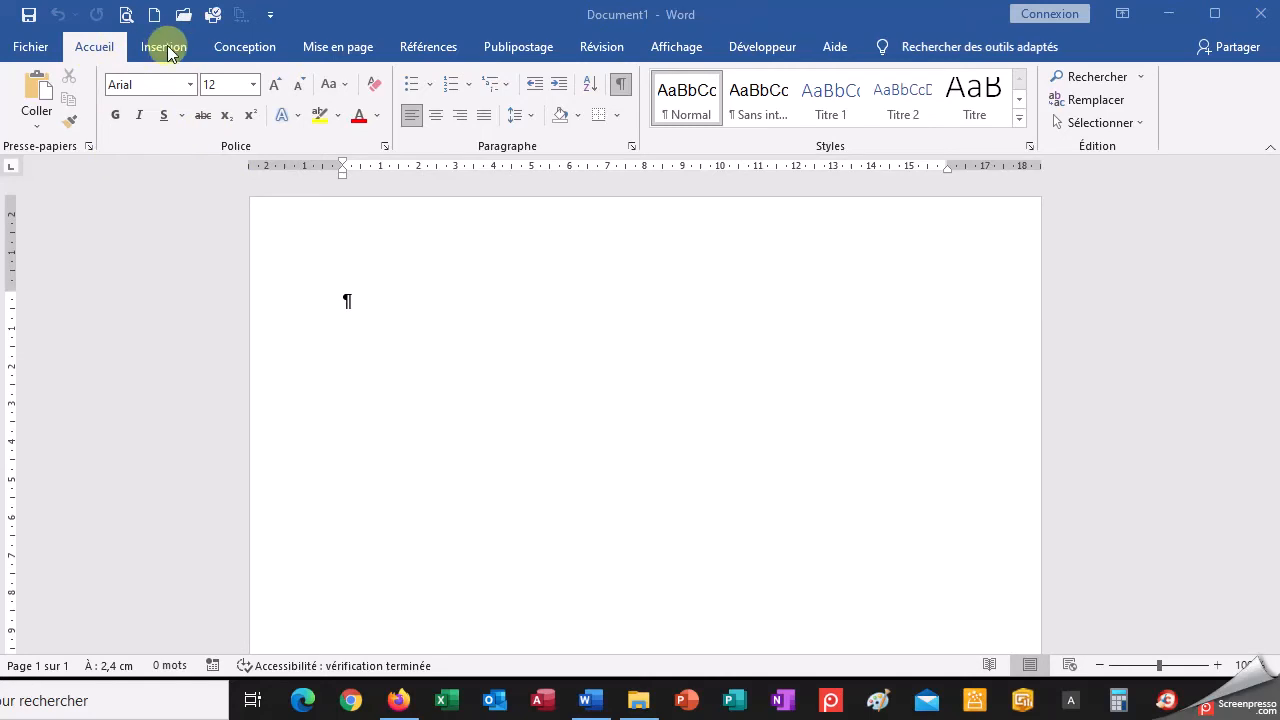
# - Insert an Organigramme SmartArt graphic from the Hiérarchie category into the blank document
pyautogui.click(165, 47)
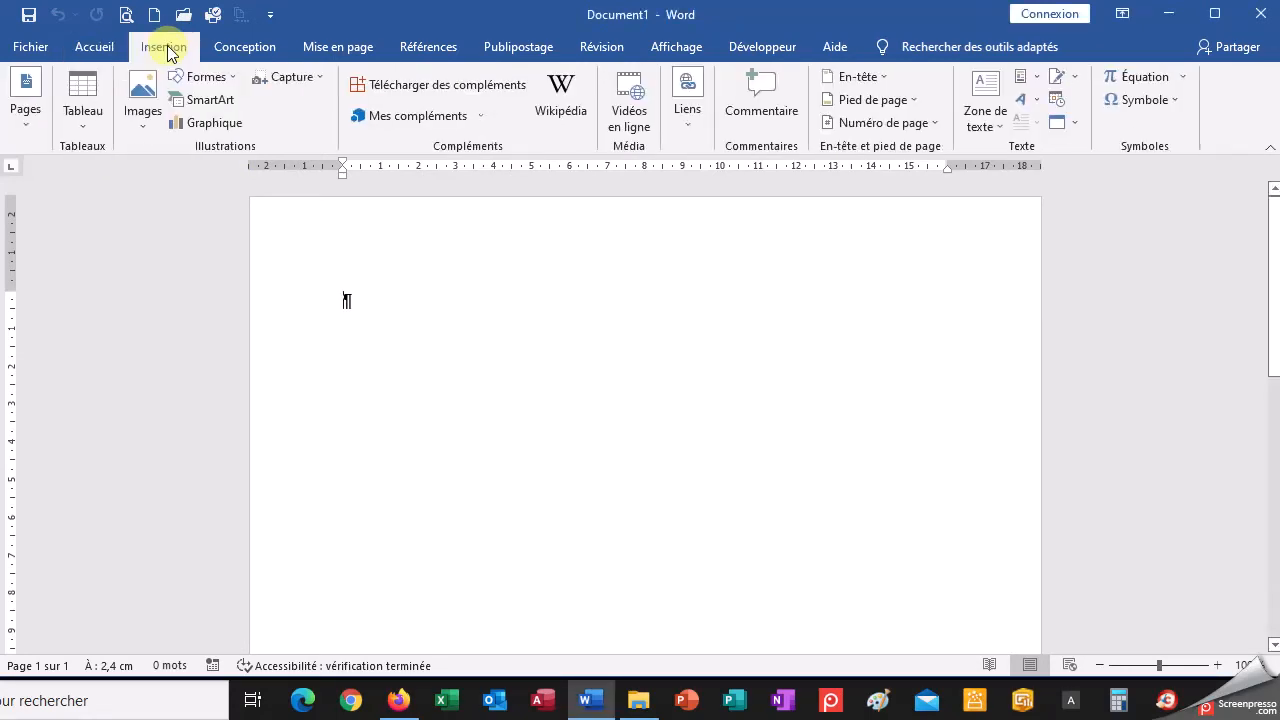
pyautogui.click(213, 100)
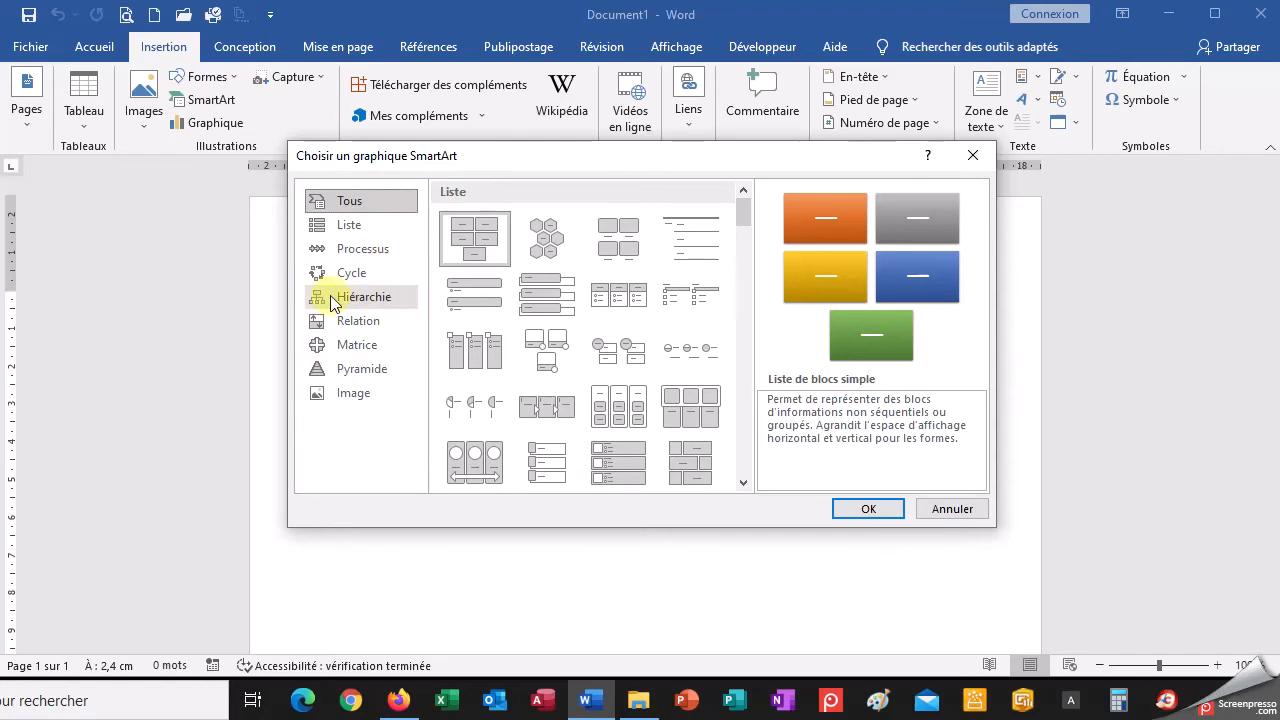
pyautogui.click(381, 306)
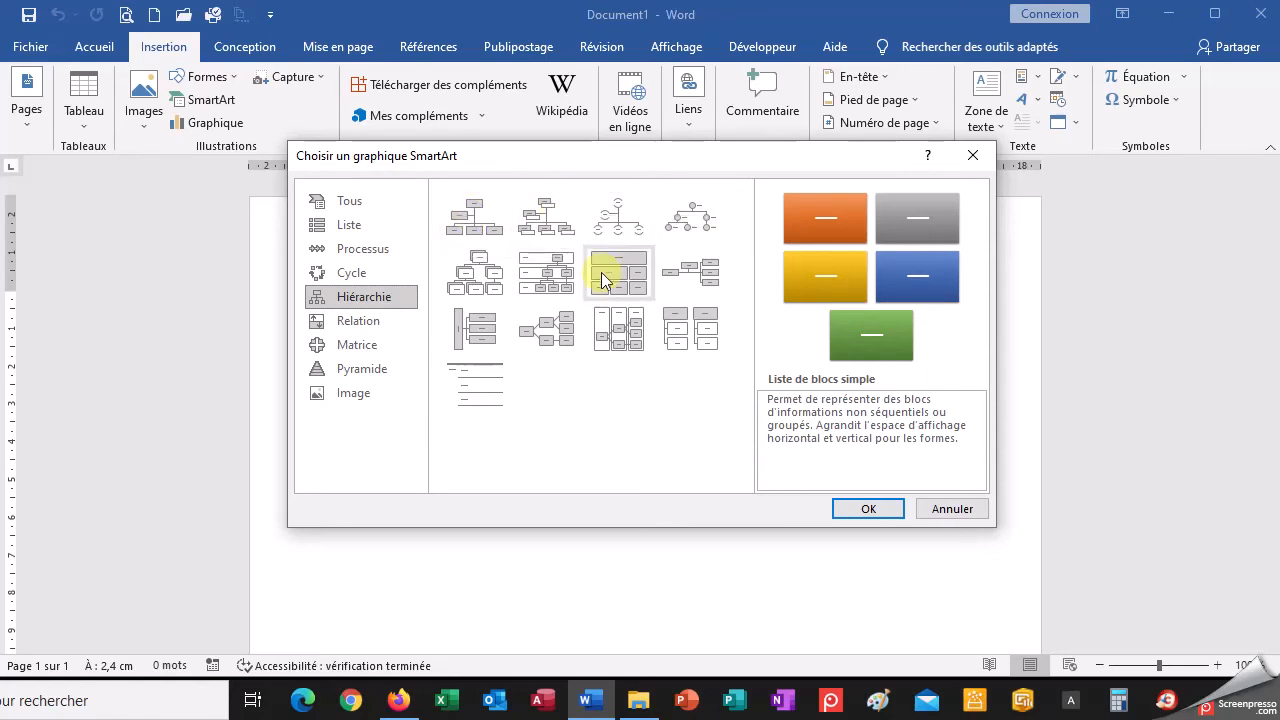
pyautogui.click(476, 226)
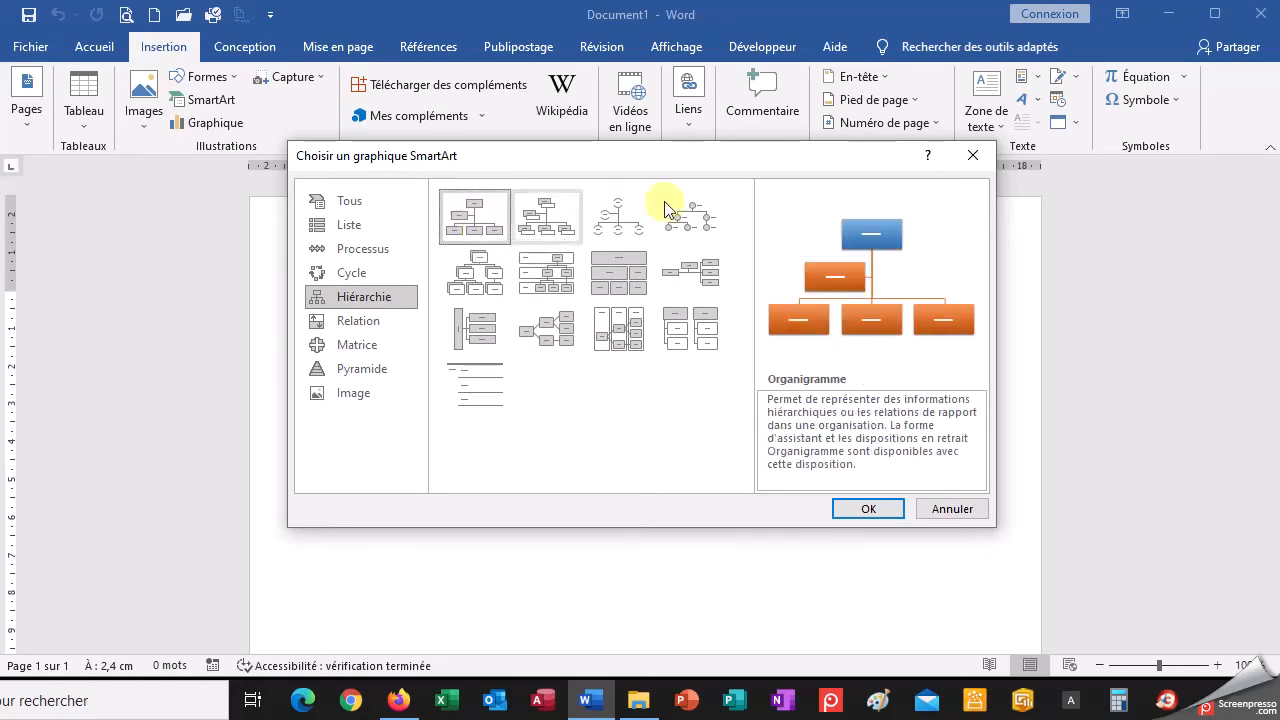
pyautogui.click(870, 509)
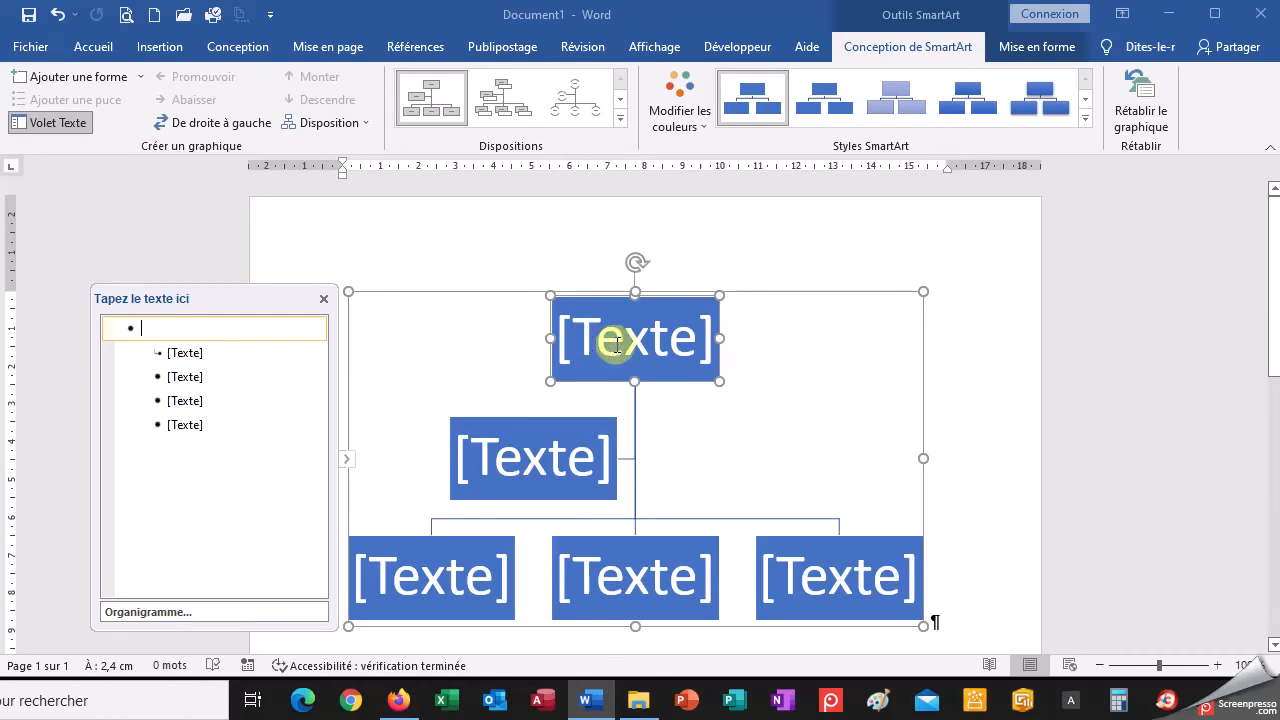
# - Hide the SmartArt text pane and show it again, and deselect and reselect the chart to view its design tools
pyautogui.click(324, 299)
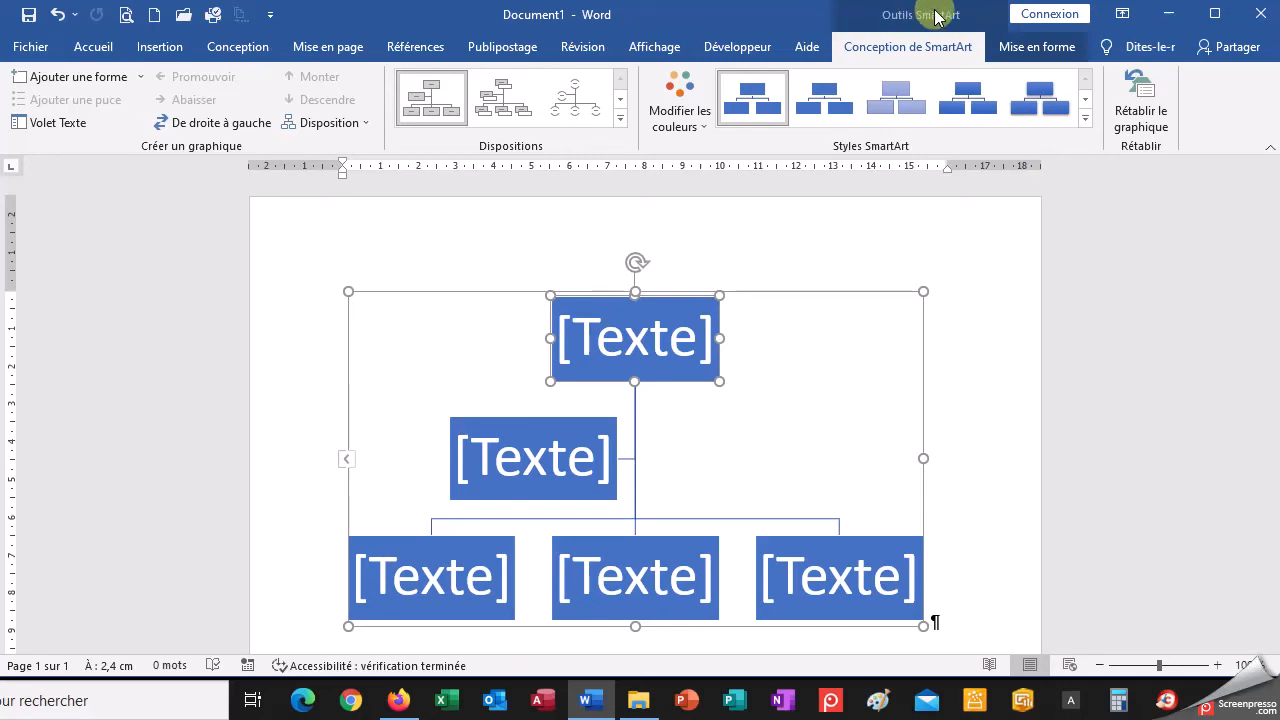
pyautogui.click(80, 125)
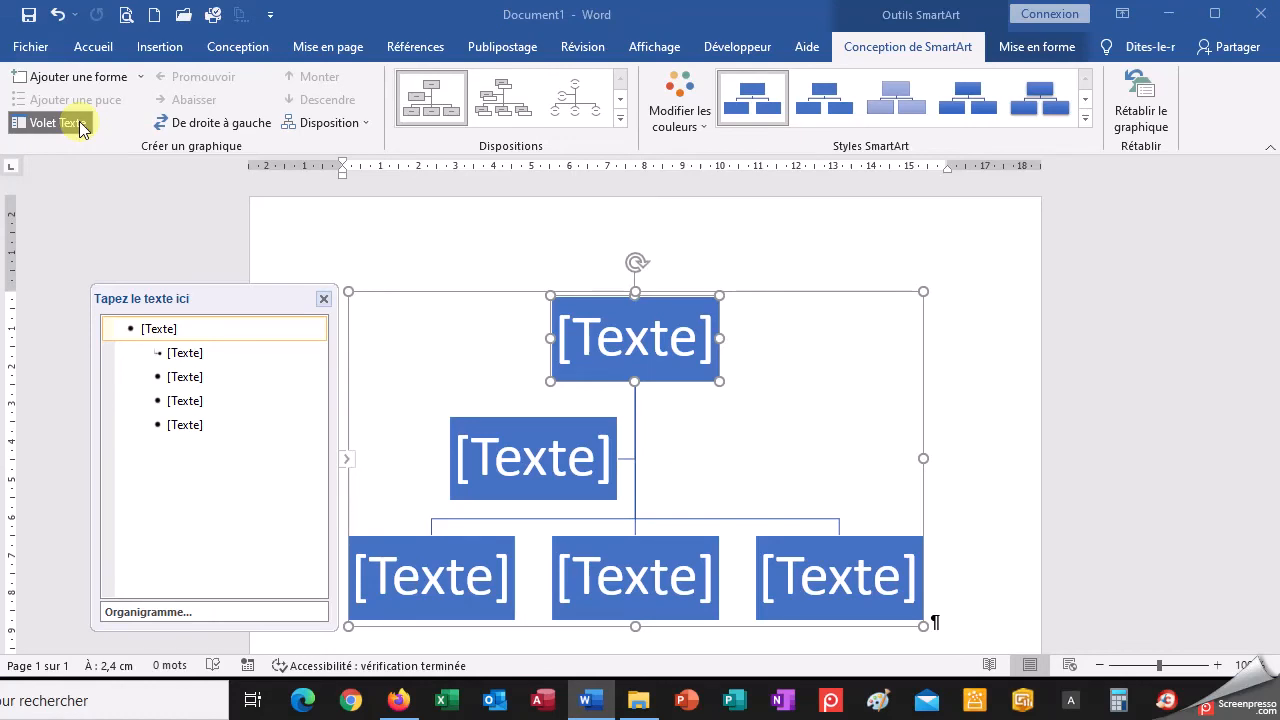
pyautogui.click(972, 418)
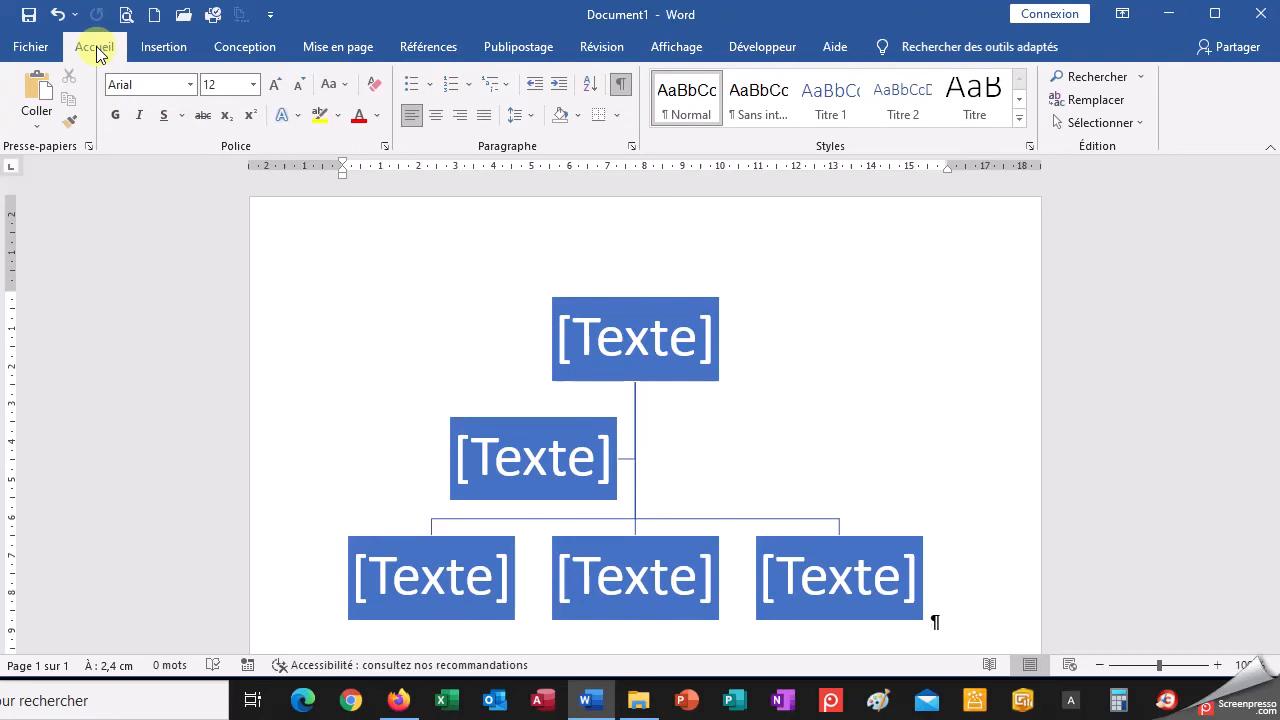
pyautogui.click(862, 378)
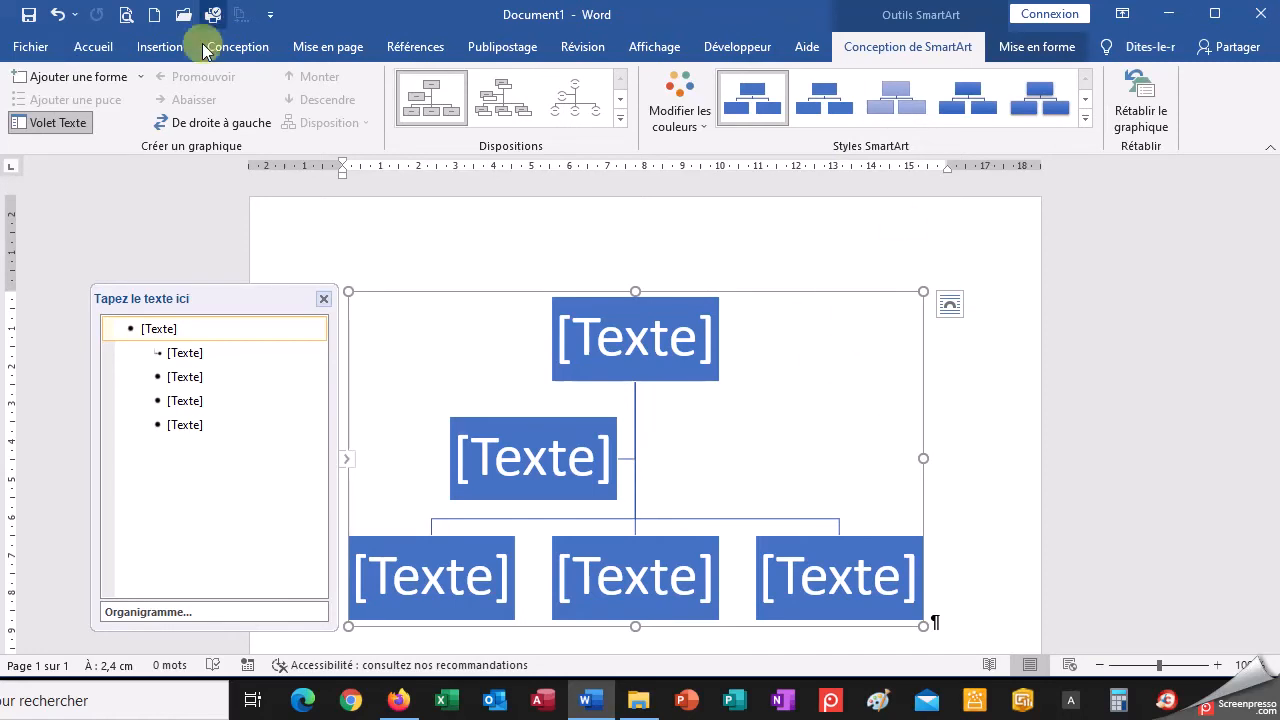
pyautogui.click(103, 50)
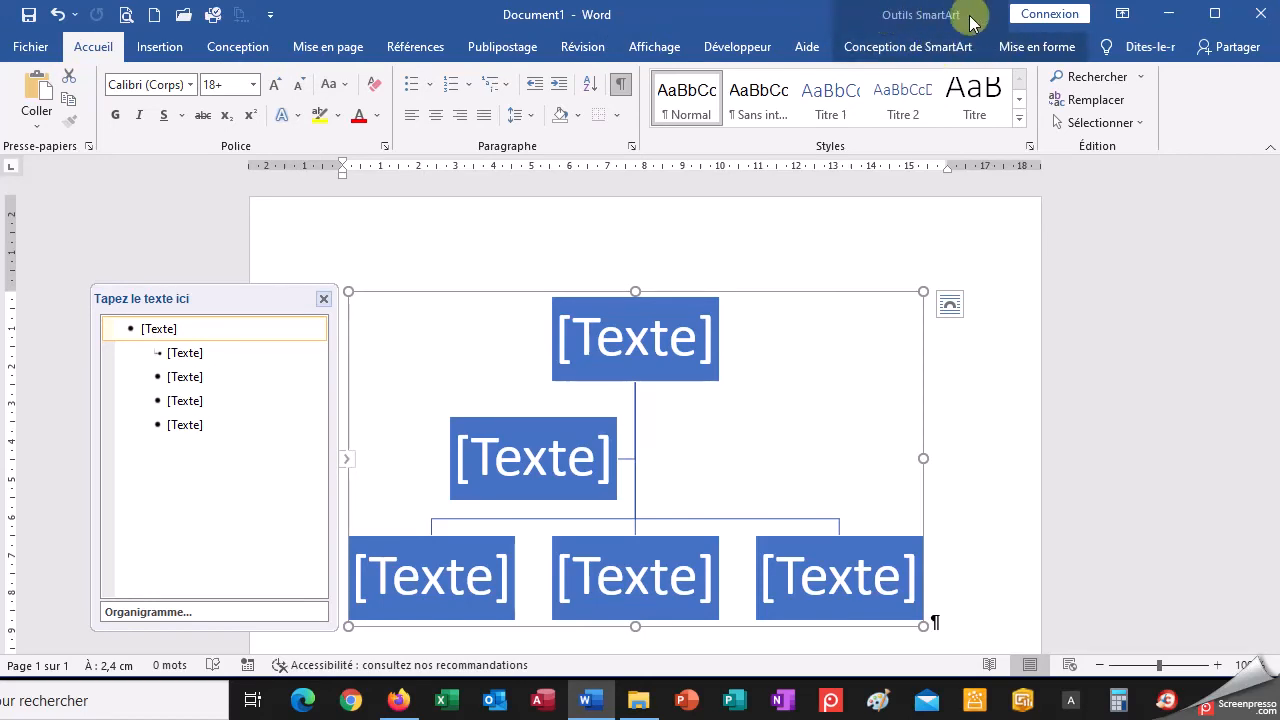
pyautogui.click(922, 48)
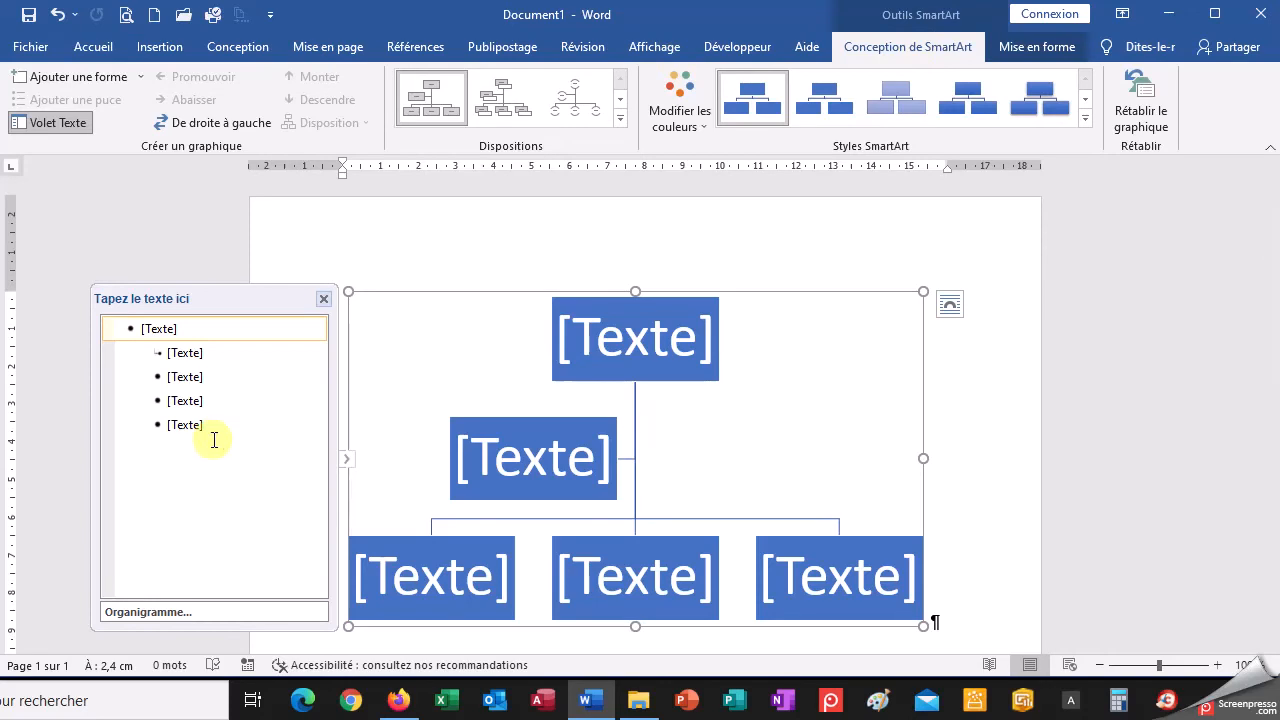
# - Enter the director's full name in the chart's top-level entry, with the title DG on a second line
pyautogui.click(160, 327)
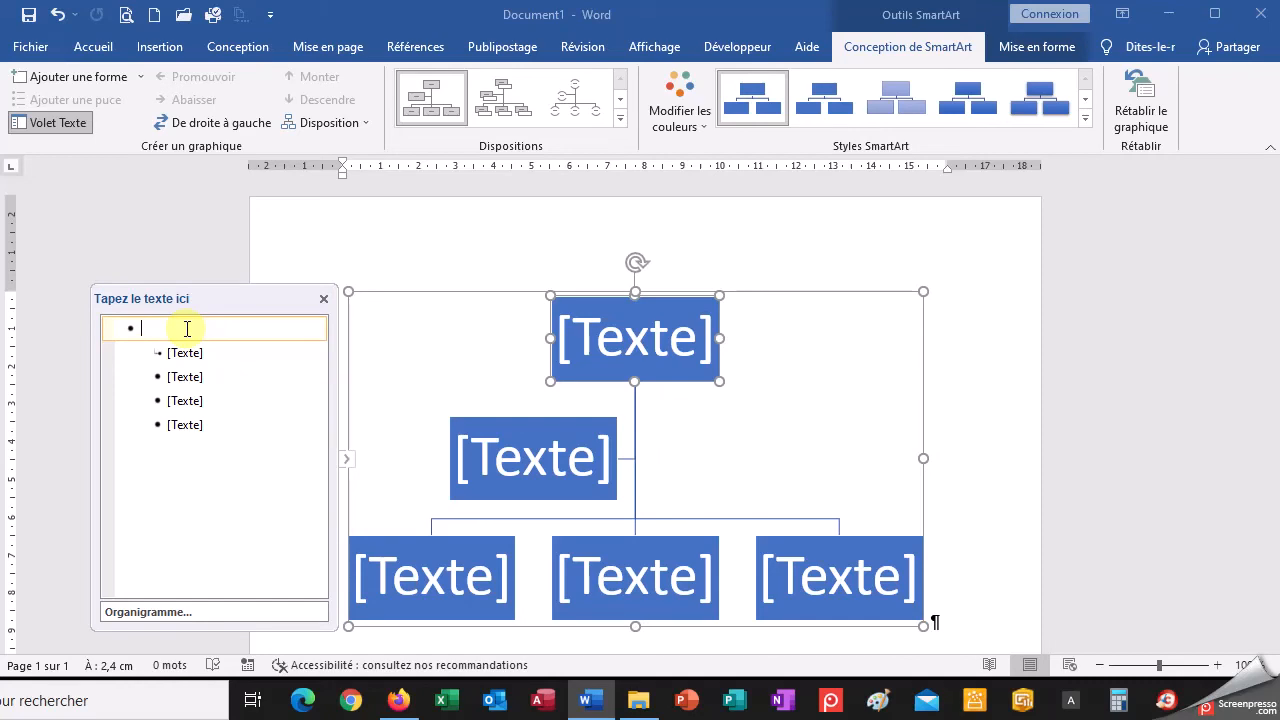
pyautogui.write('Alain Terrieur')
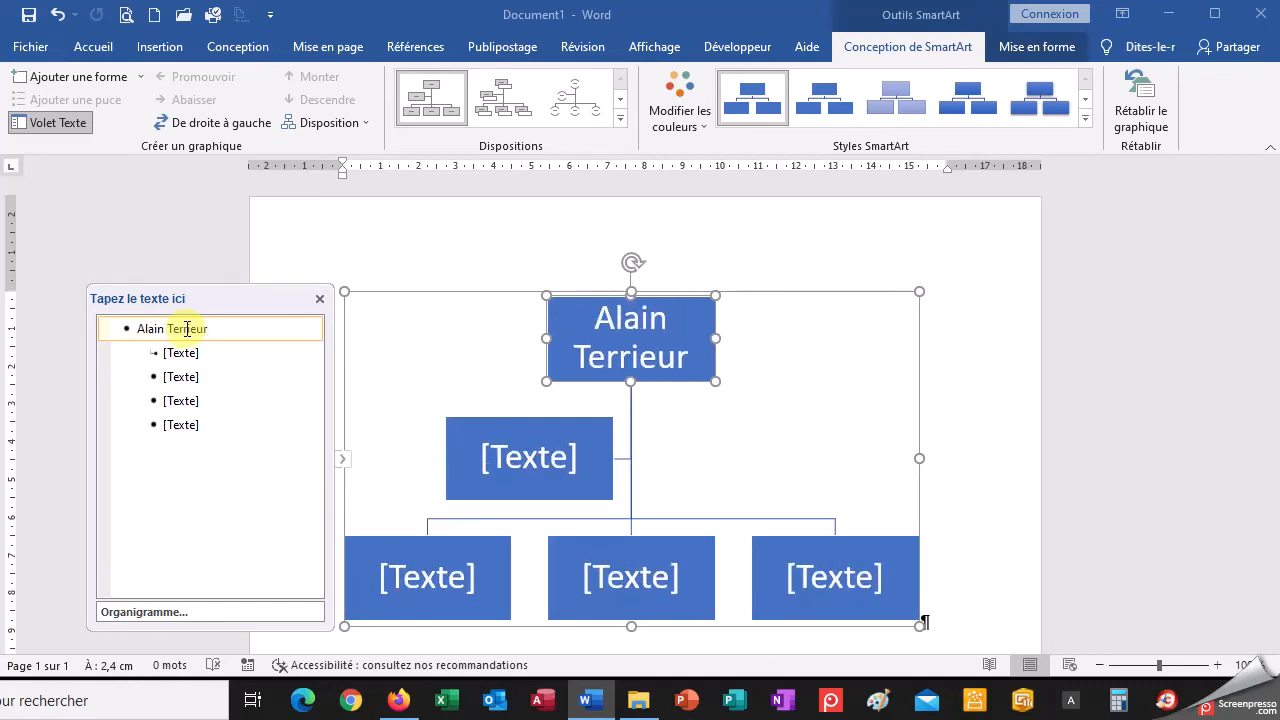
pyautogui.write(' DG')
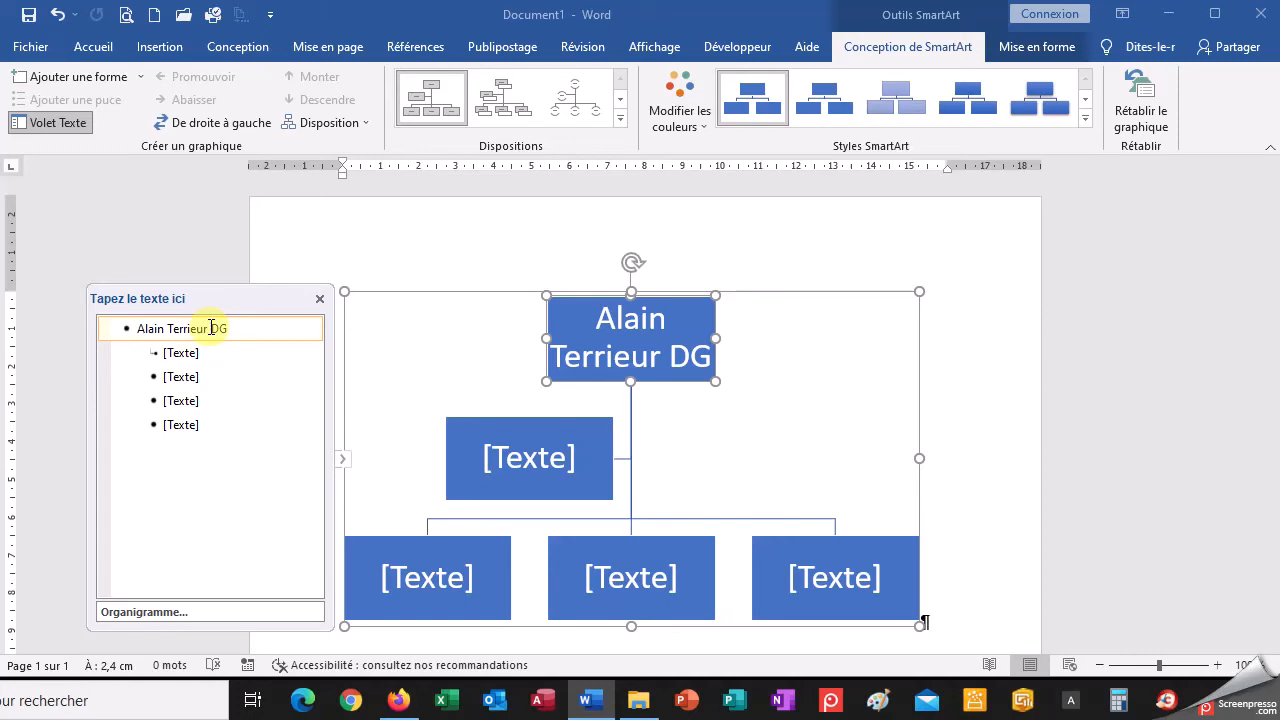
pyautogui.click(211, 328)
pyautogui.hotkey('shift', 'Return')
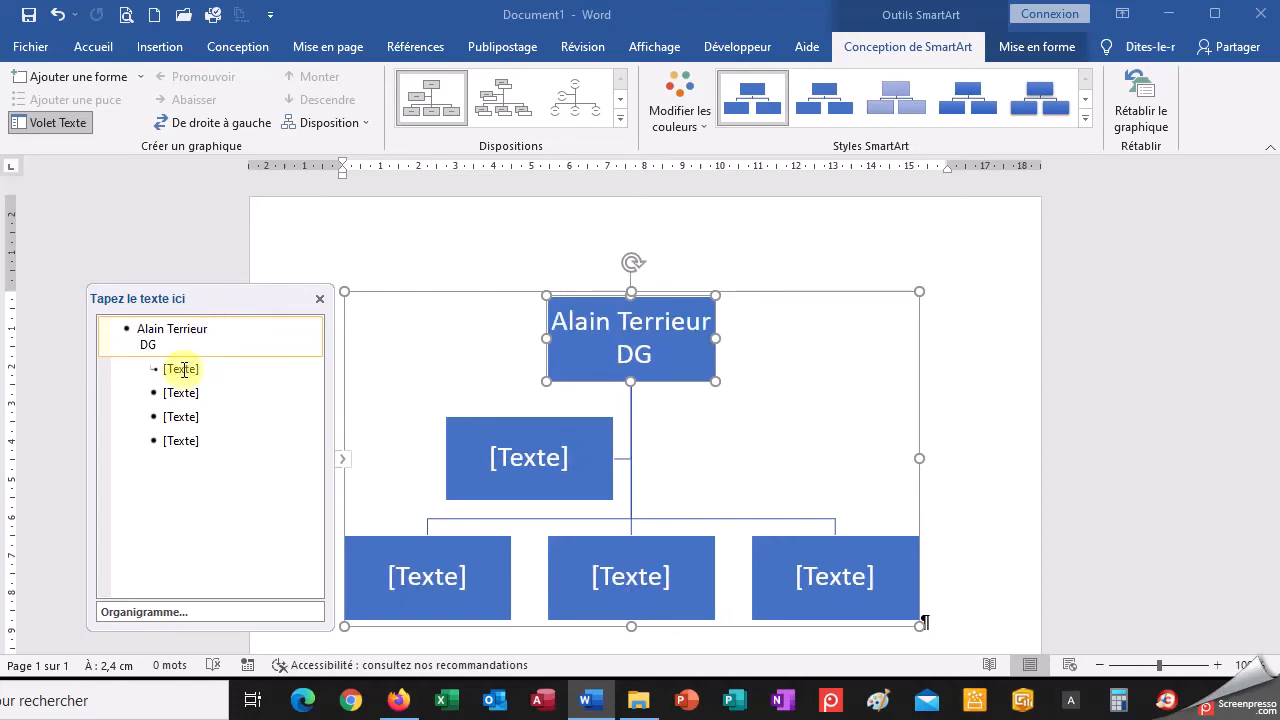
# - Enter the assistant's full name in the assistant entry below the director and leave the chart
pyautogui.click(184, 369)
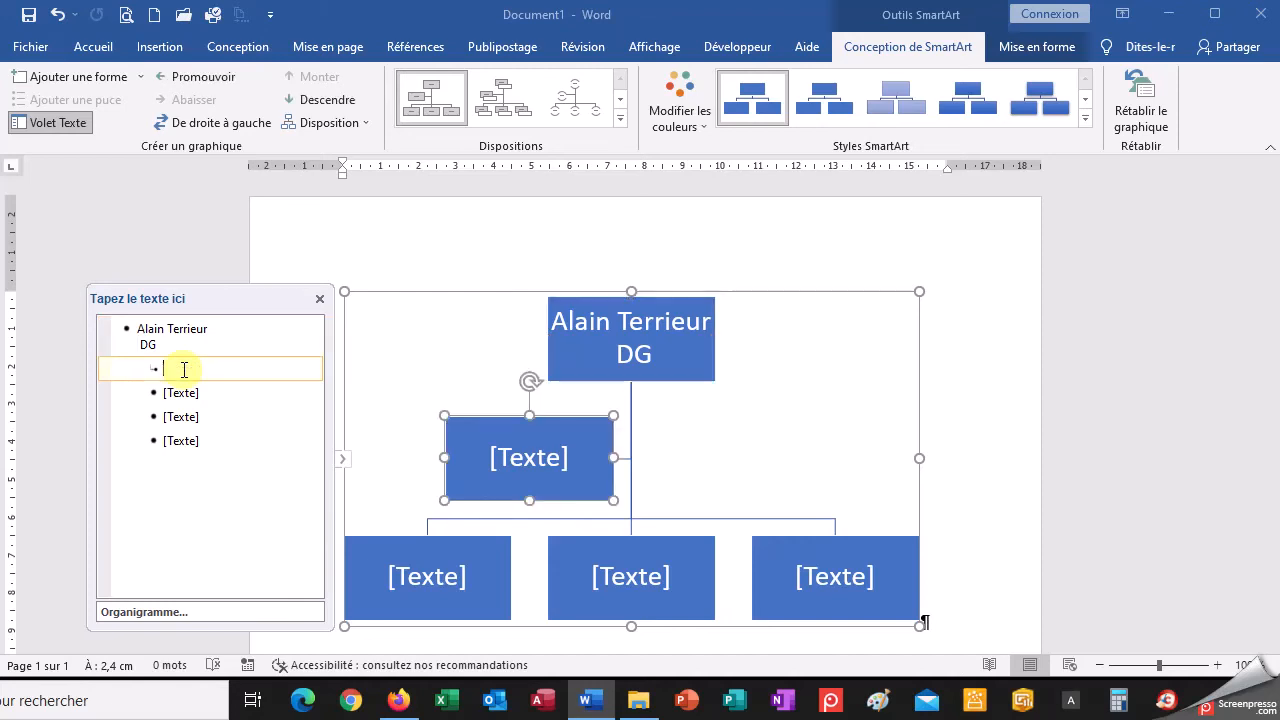
pyautogui.write('Sarah ')
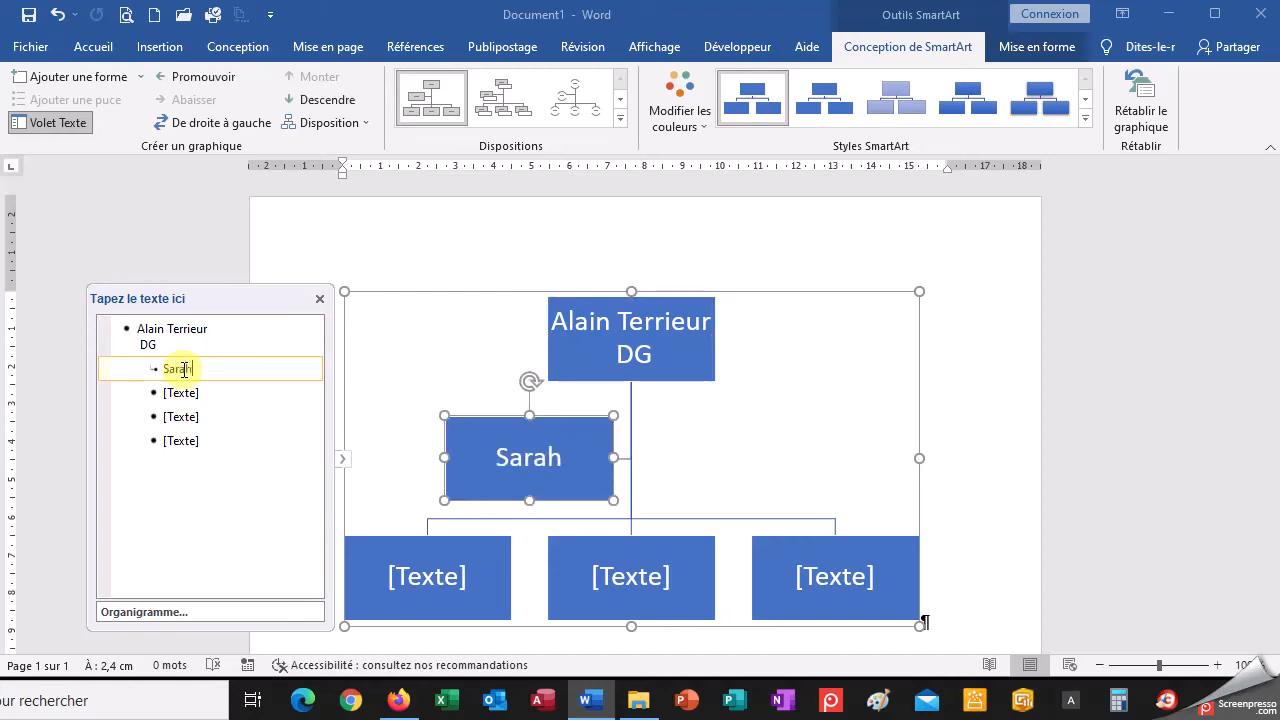
pyautogui.write('Frae')
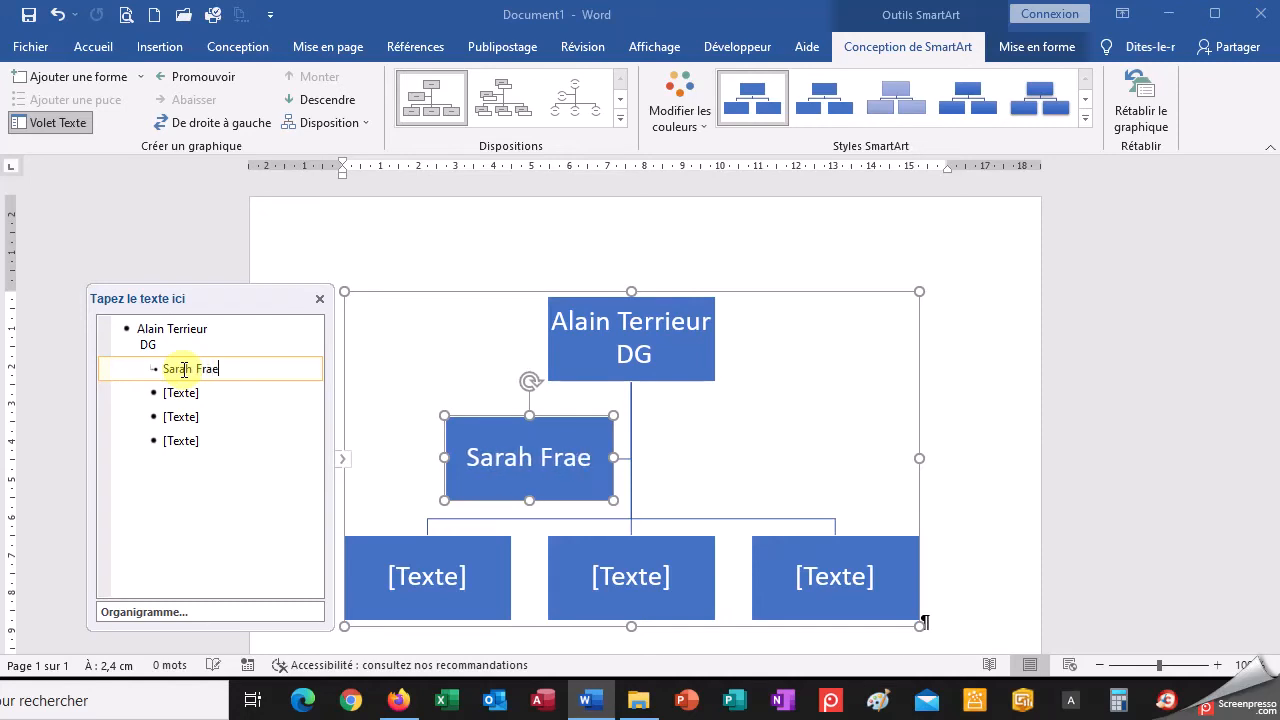
pyautogui.write('chi')
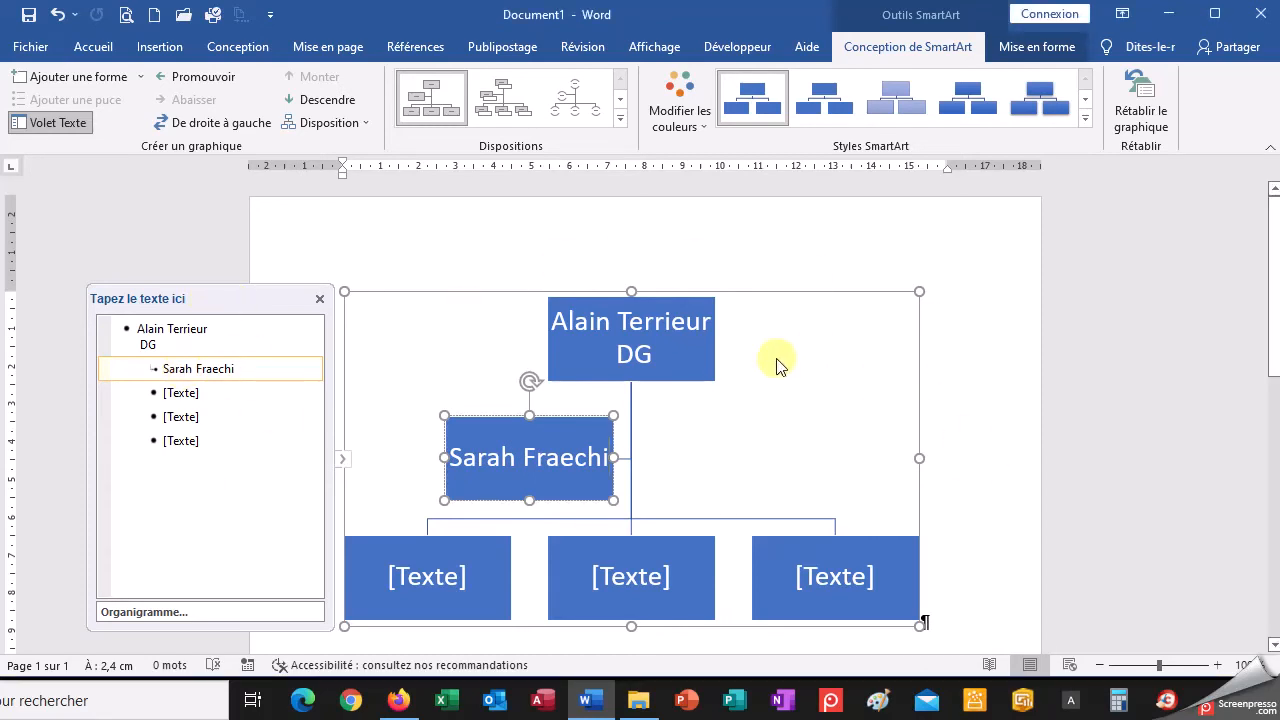
pyautogui.click(948, 412)
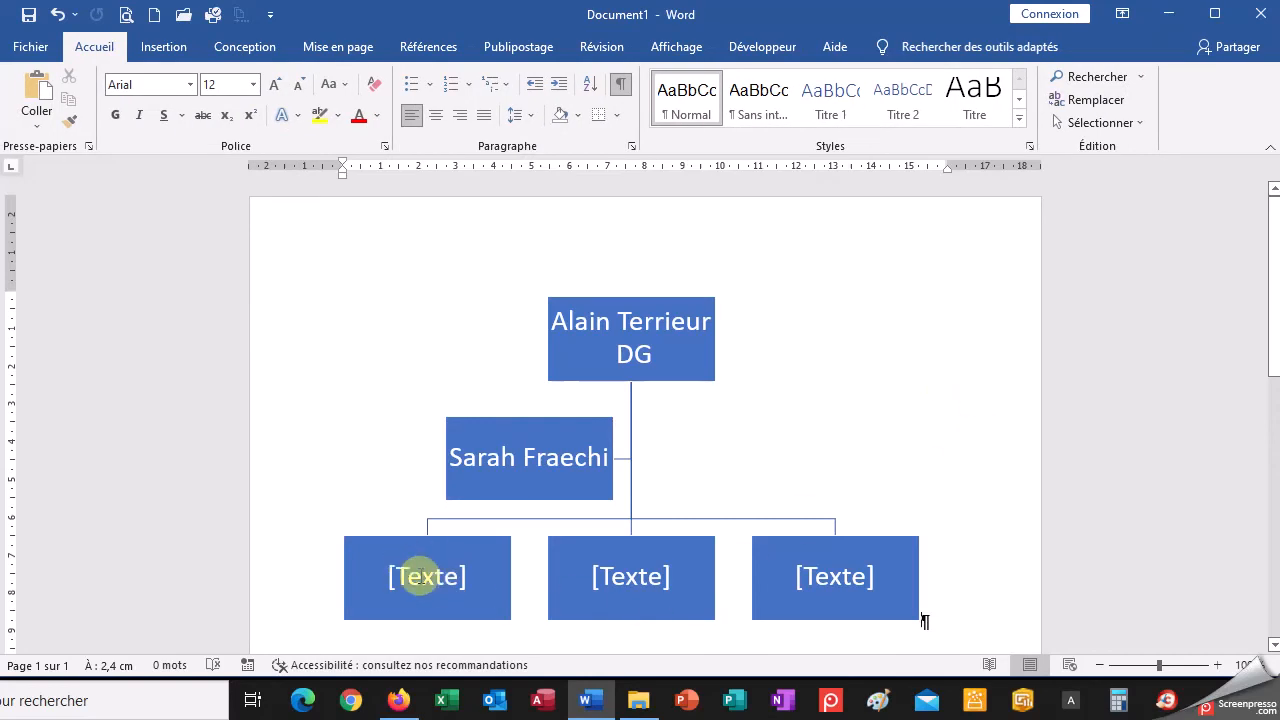
# - Label the first box of the chart's lowest level "Responsable Logistique"
pyautogui.click(440, 573)
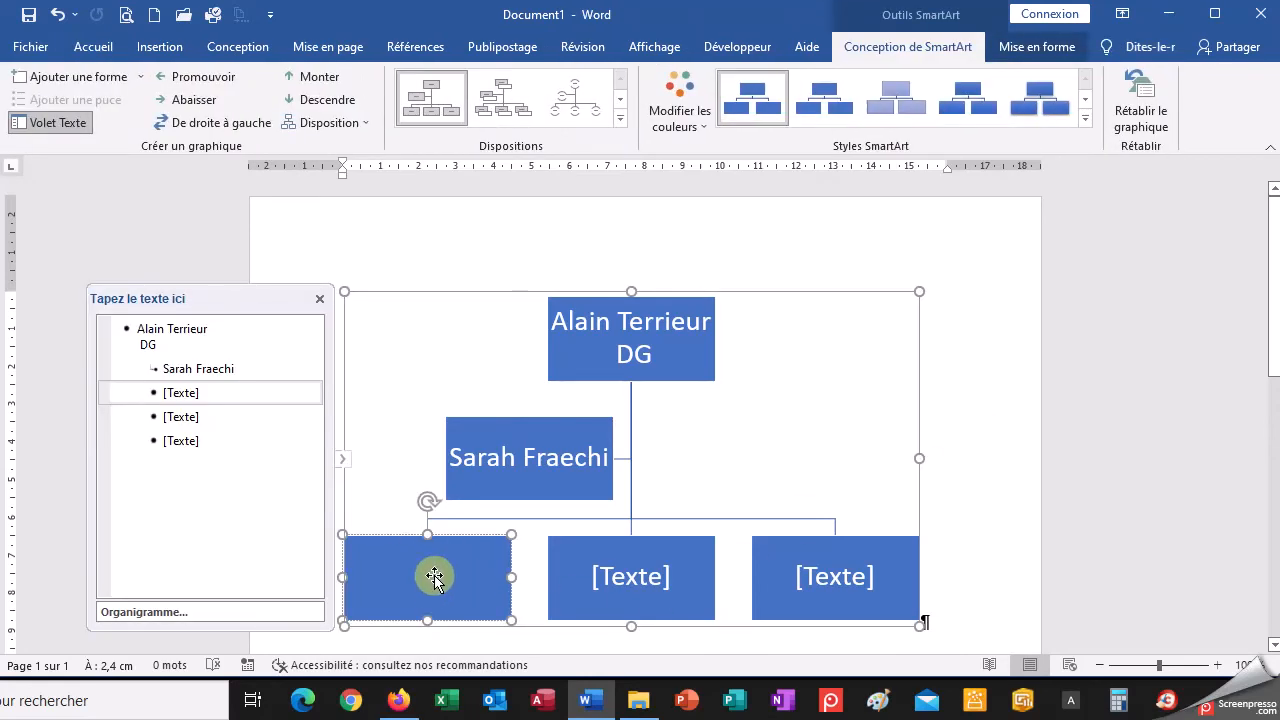
pyautogui.write('Respon')
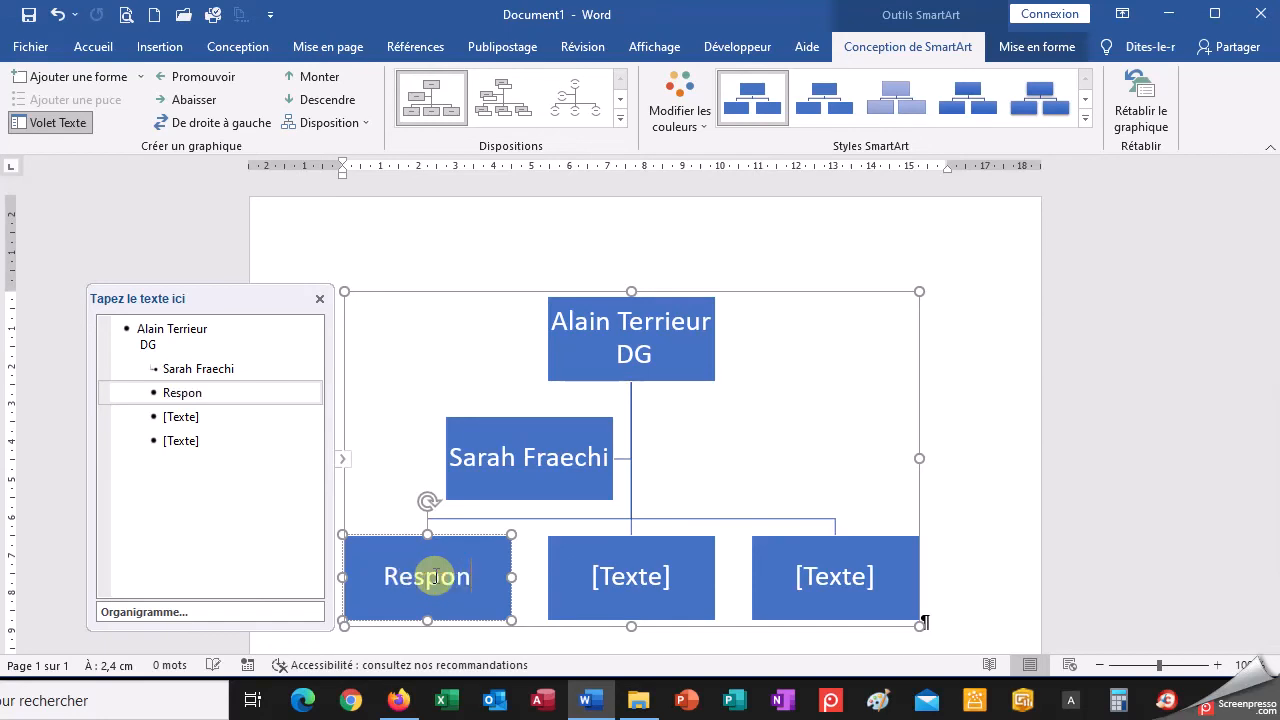
pyautogui.write('sable Logi')
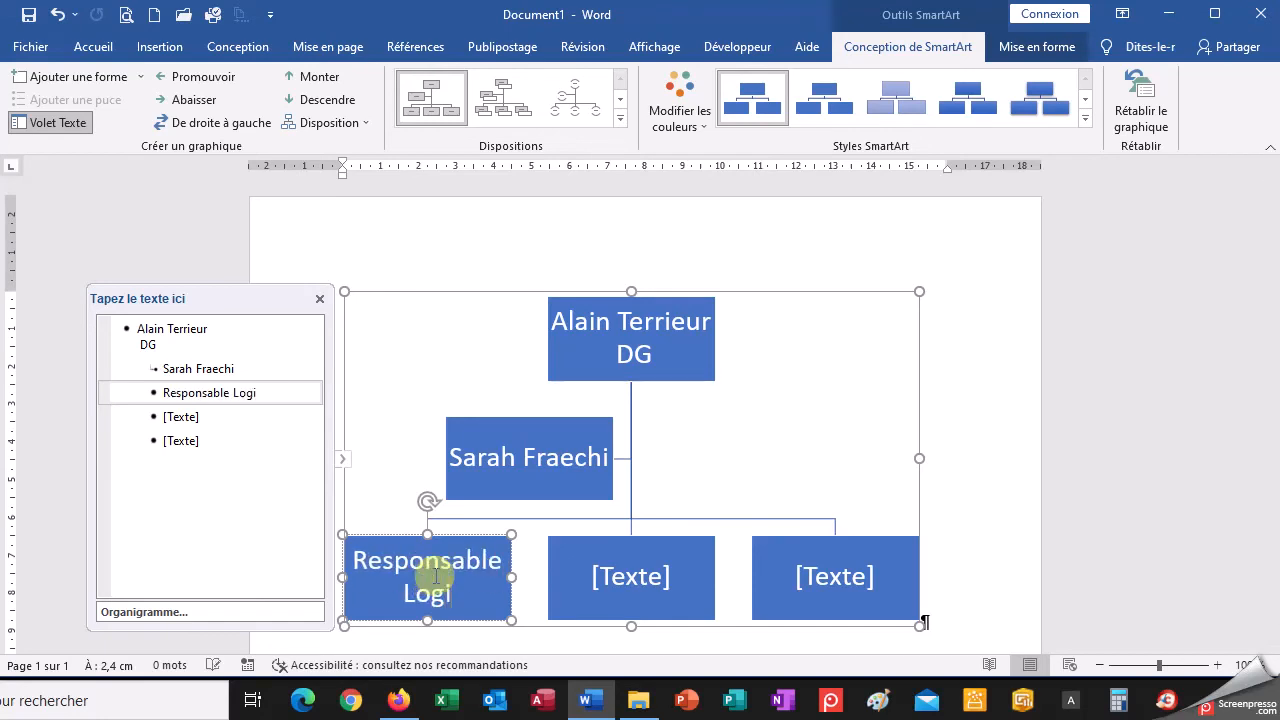
pyautogui.write('stique')
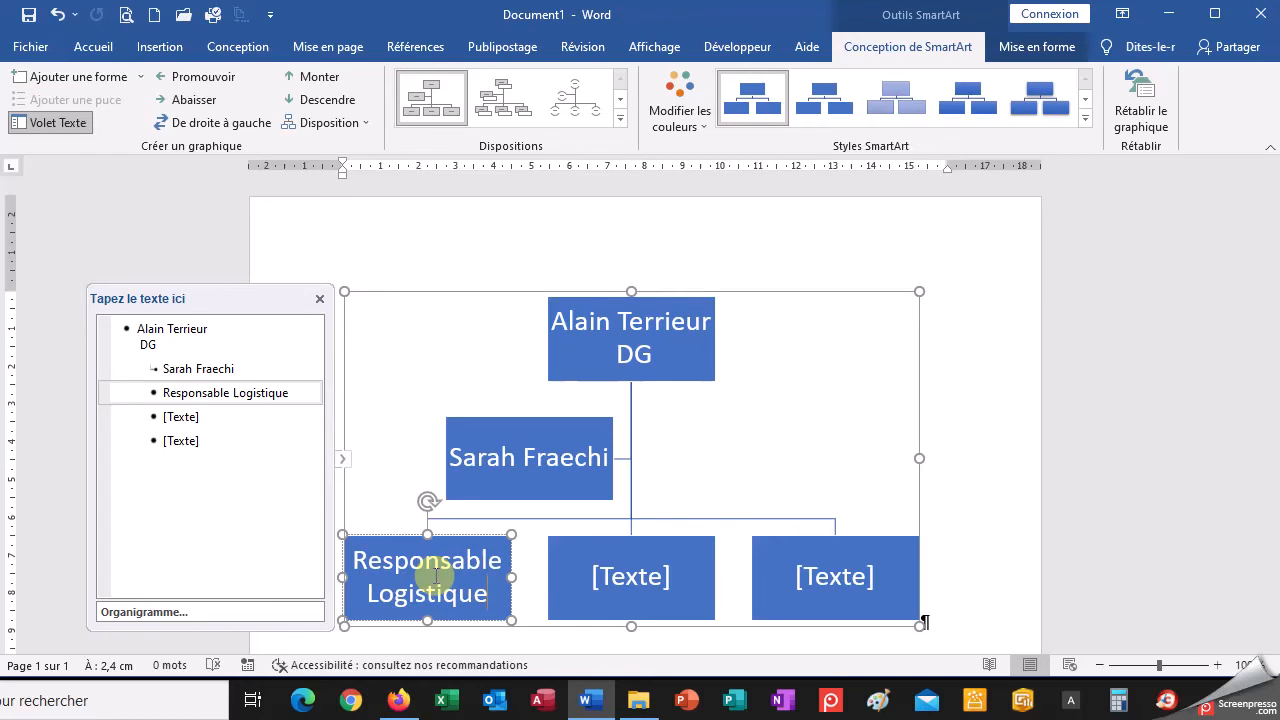
# - Label the middle box of the chart's lowest level "Responsable Gestion"
pyautogui.click(645, 576)
pyautogui.write('e')
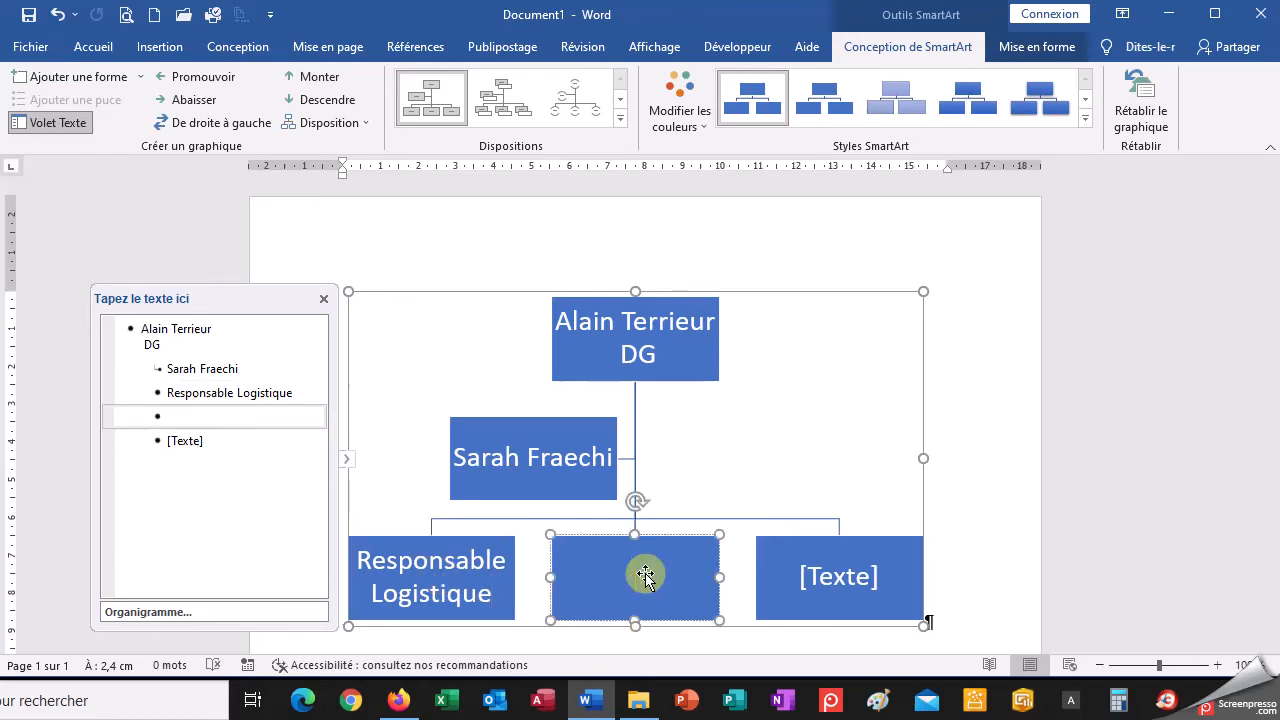
pyautogui.write('Responsable')
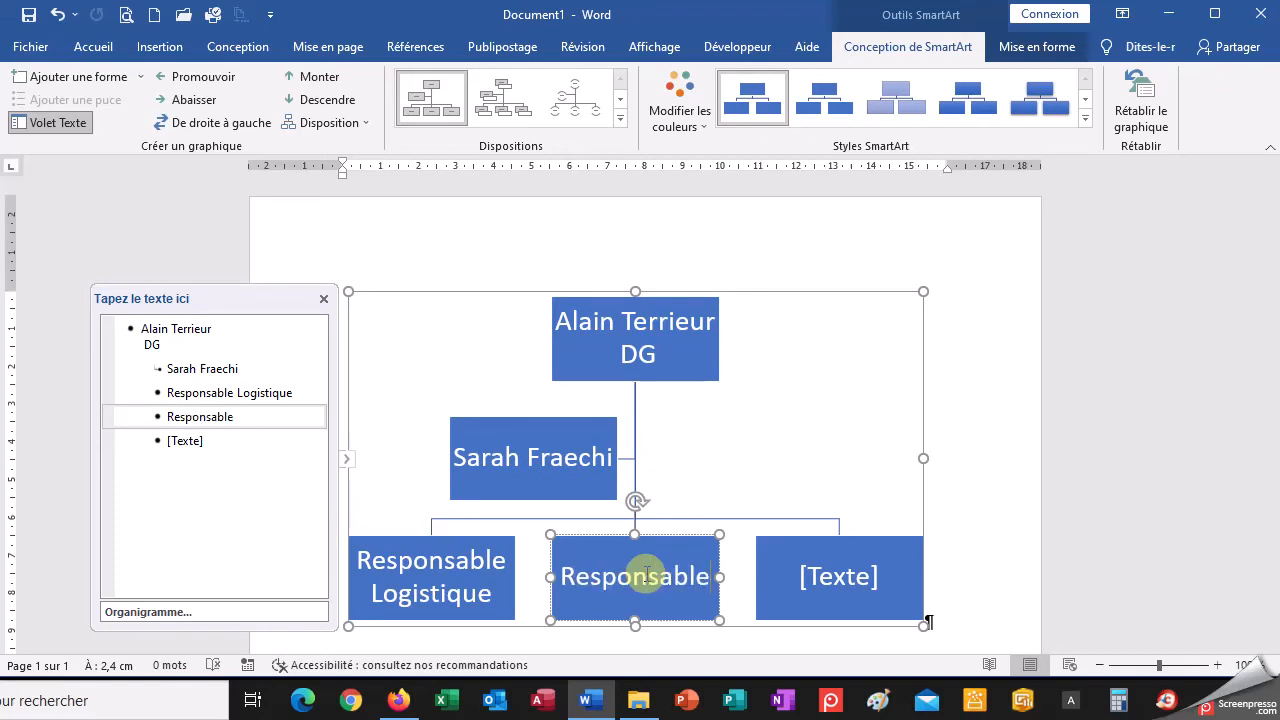
pyautogui.doubleClick(646, 575)
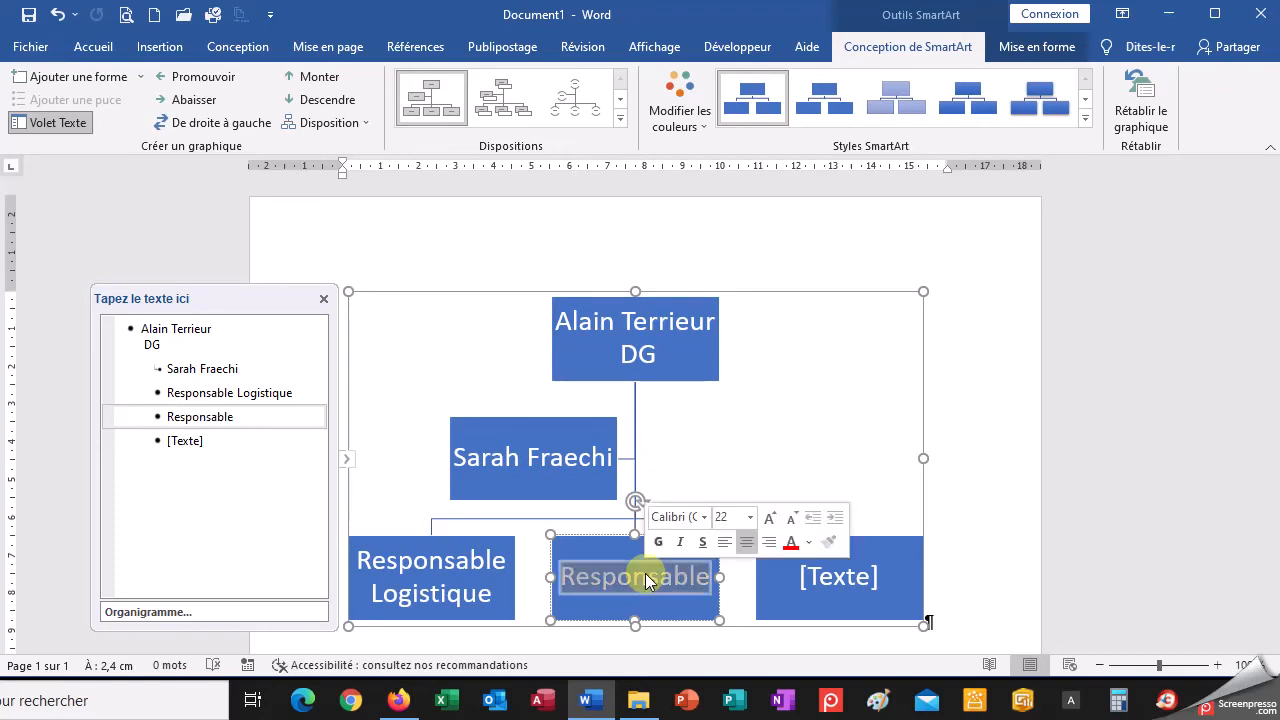
pyautogui.click(710, 576)
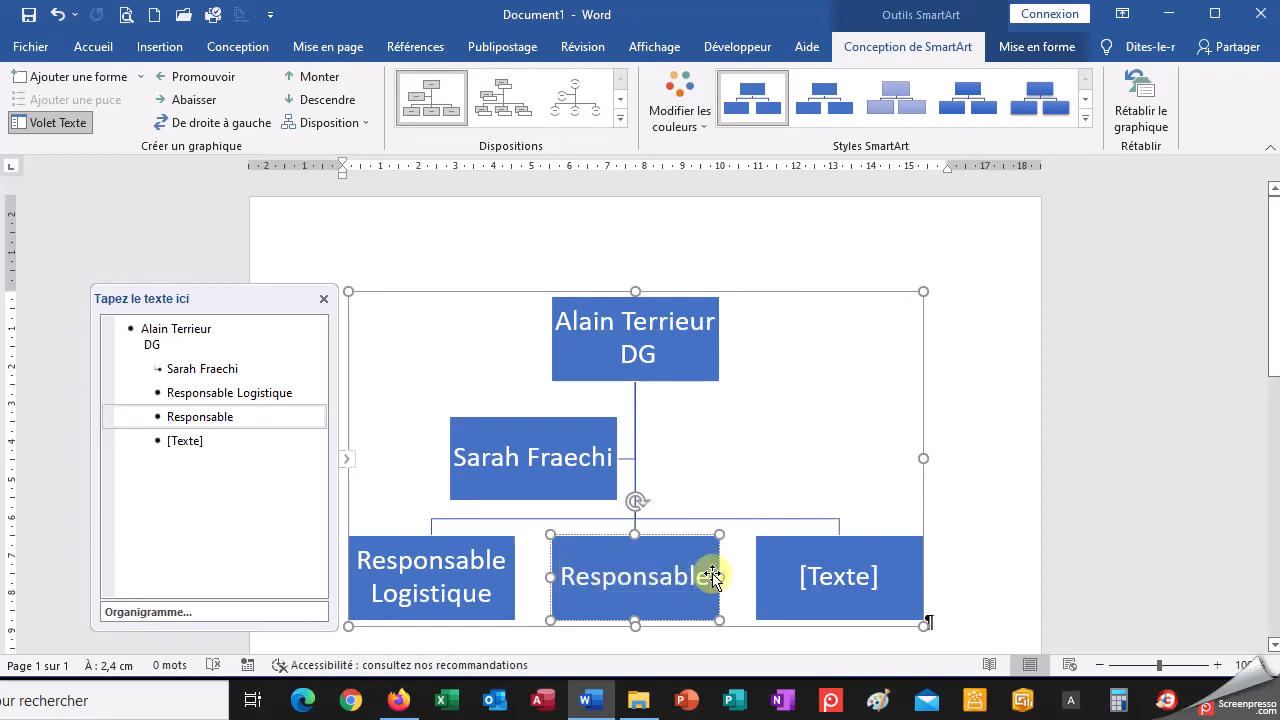
pyautogui.write('Gestion')
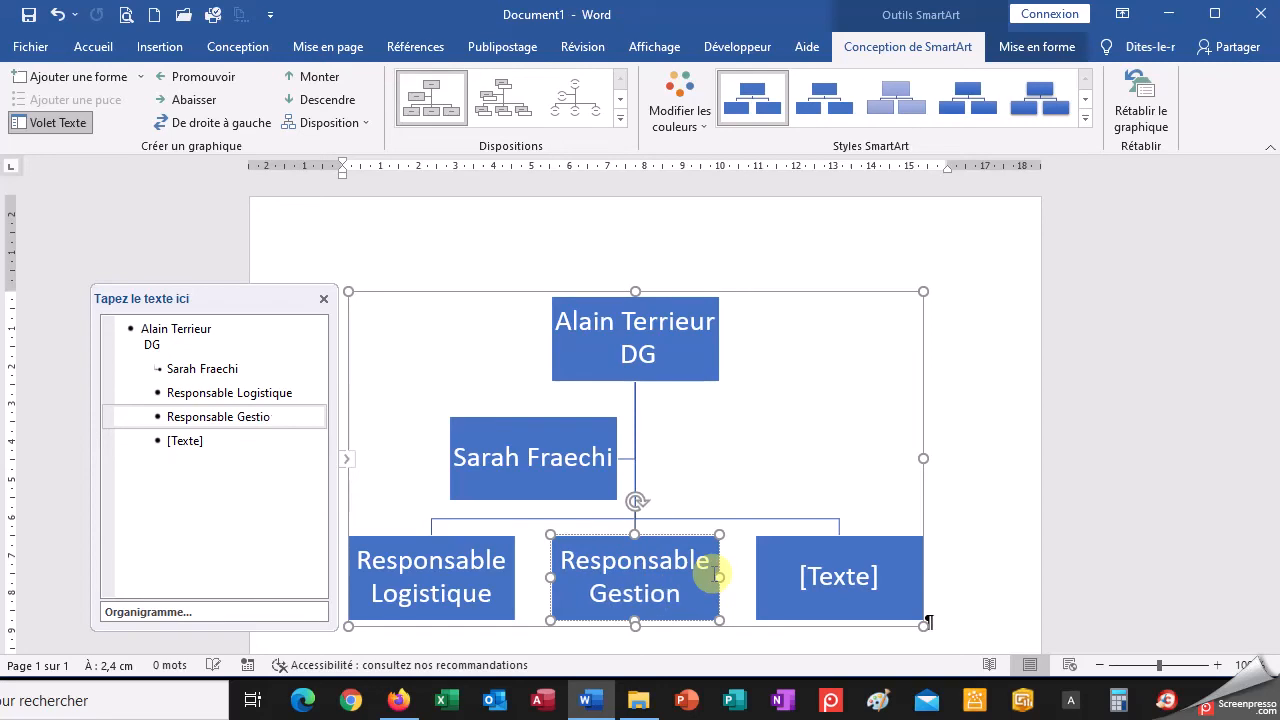
# - Label the last box of the chart's lowest level "Responsable Achats" and deselect the chart
pyautogui.click(866, 578)
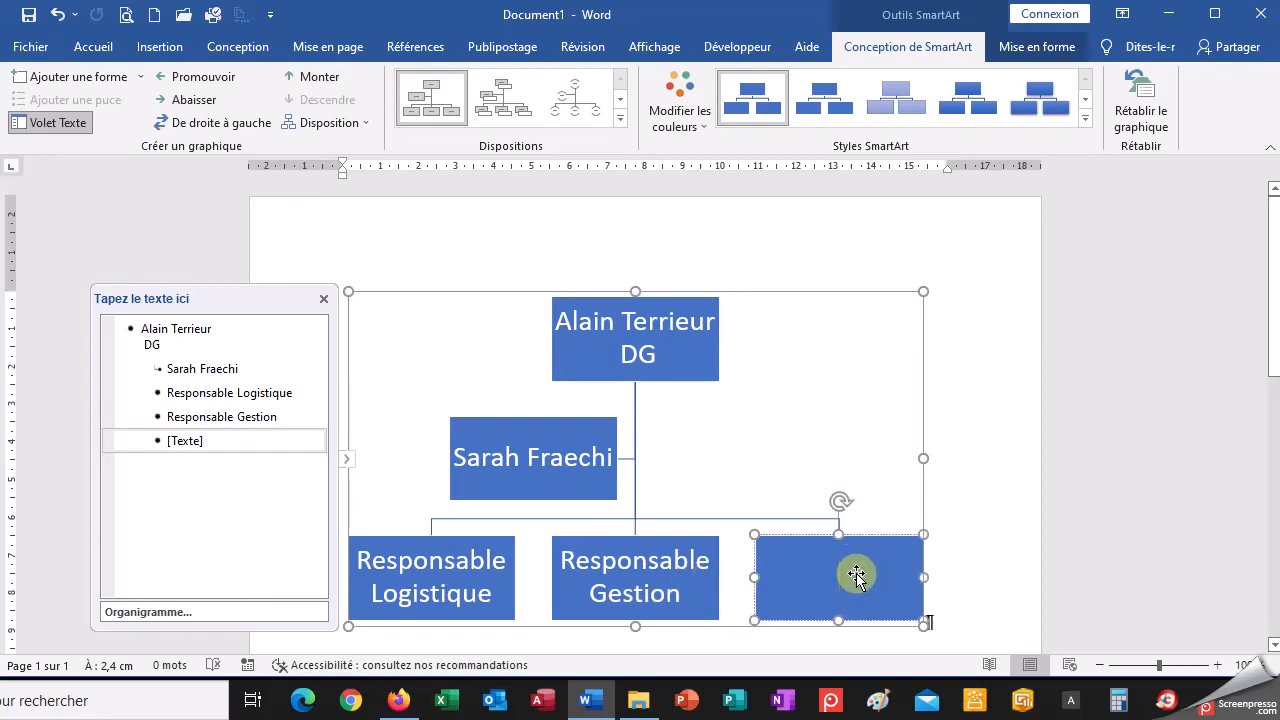
pyautogui.write('Responsable')
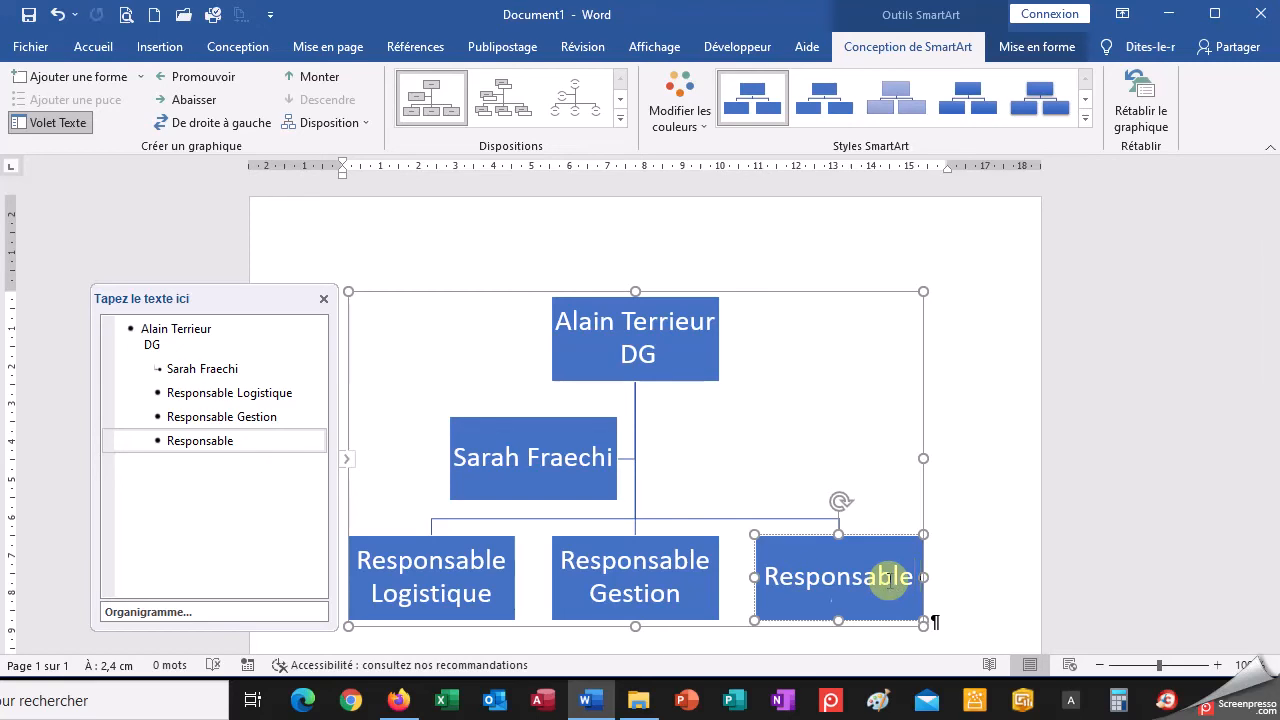
pyautogui.write(' Achats')
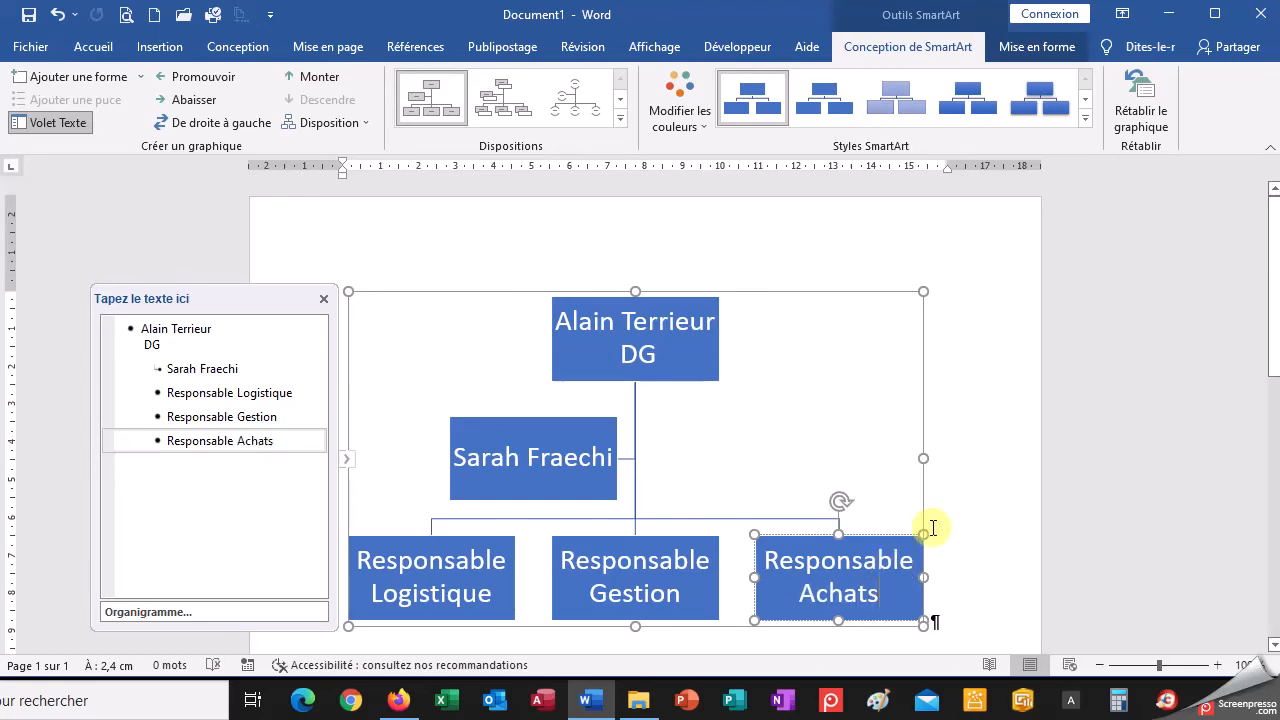
pyautogui.click(982, 491)
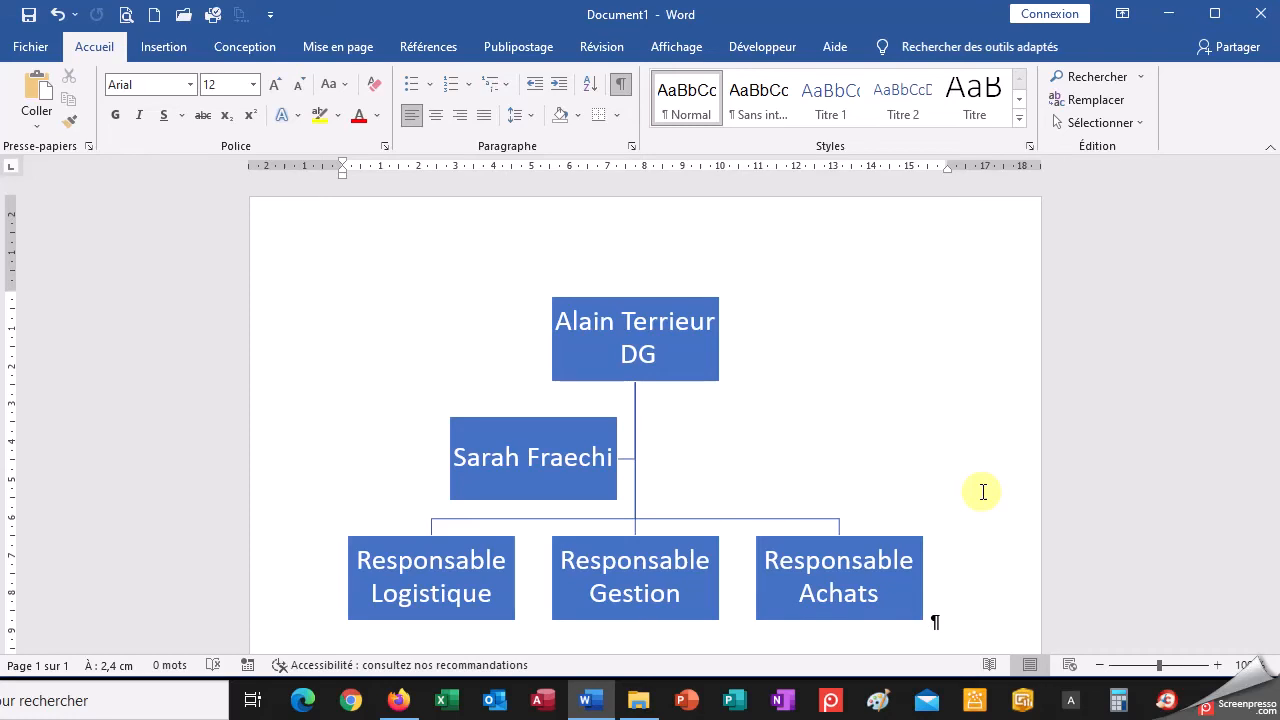
pyautogui.click(910, 541)
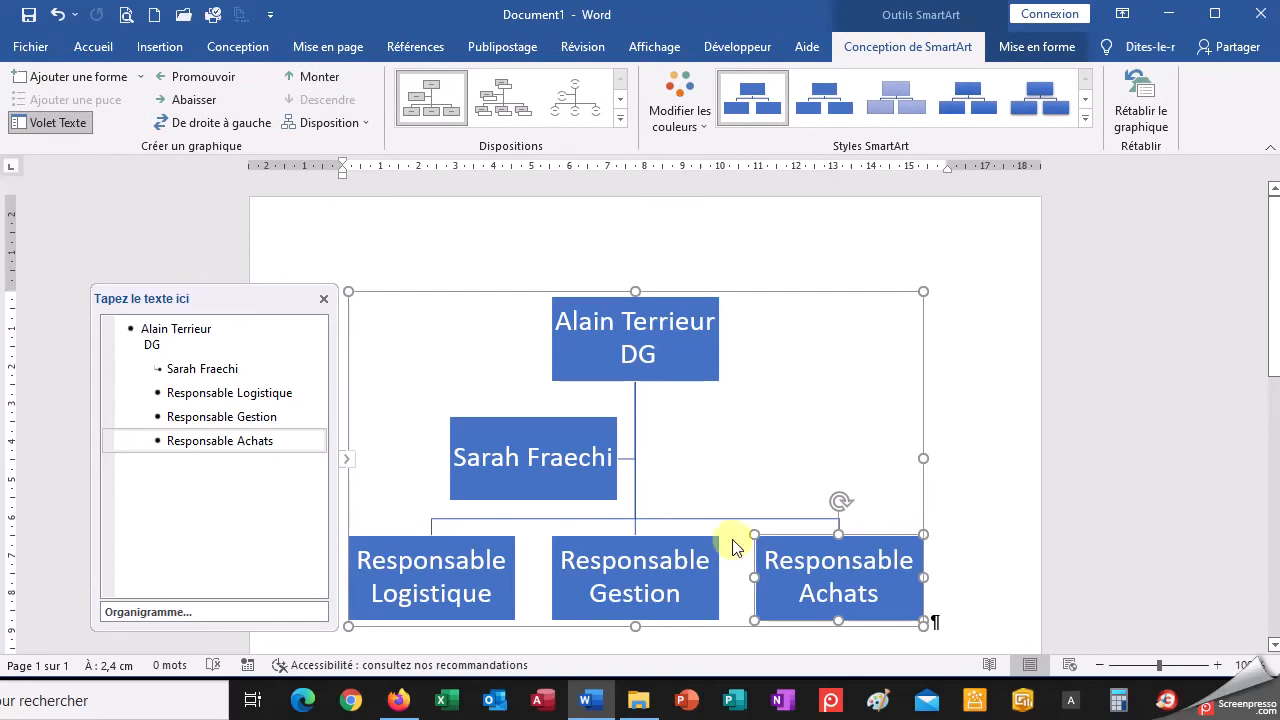
pyautogui.click(586, 541)
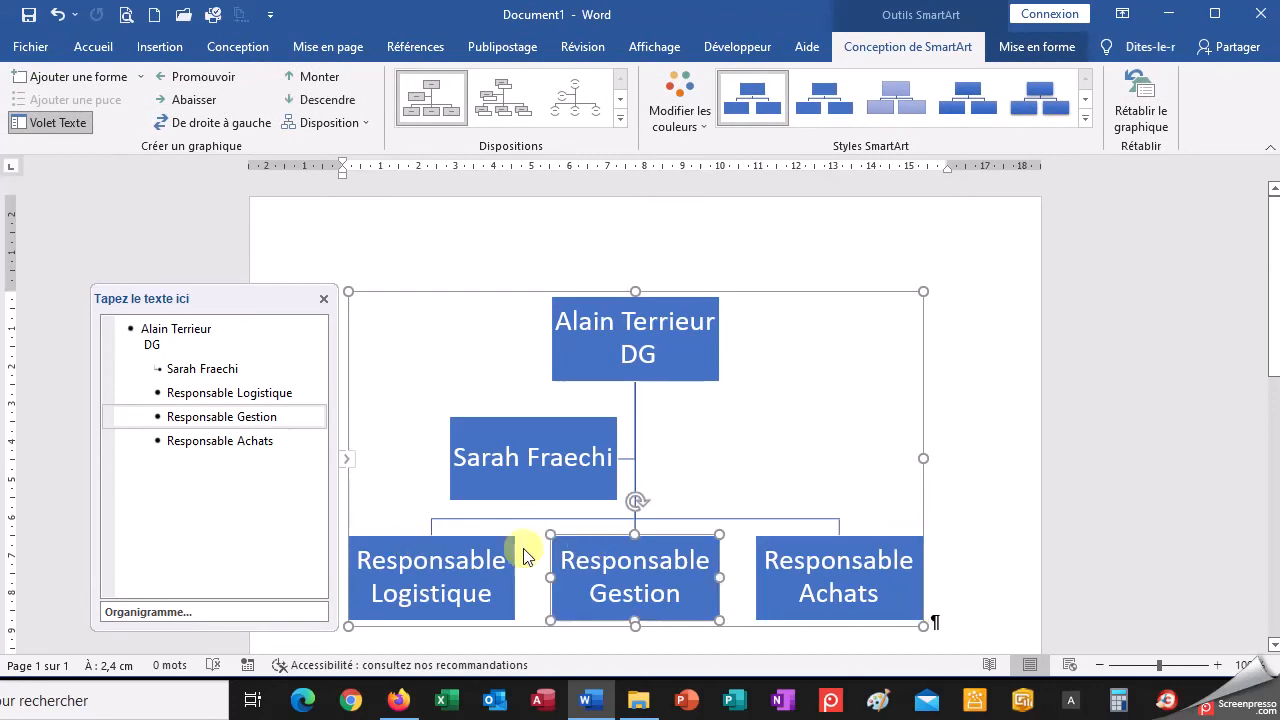
# - Add a new box after "Responsable Achats" on the same level of the organization chart
pyautogui.click(480, 540)
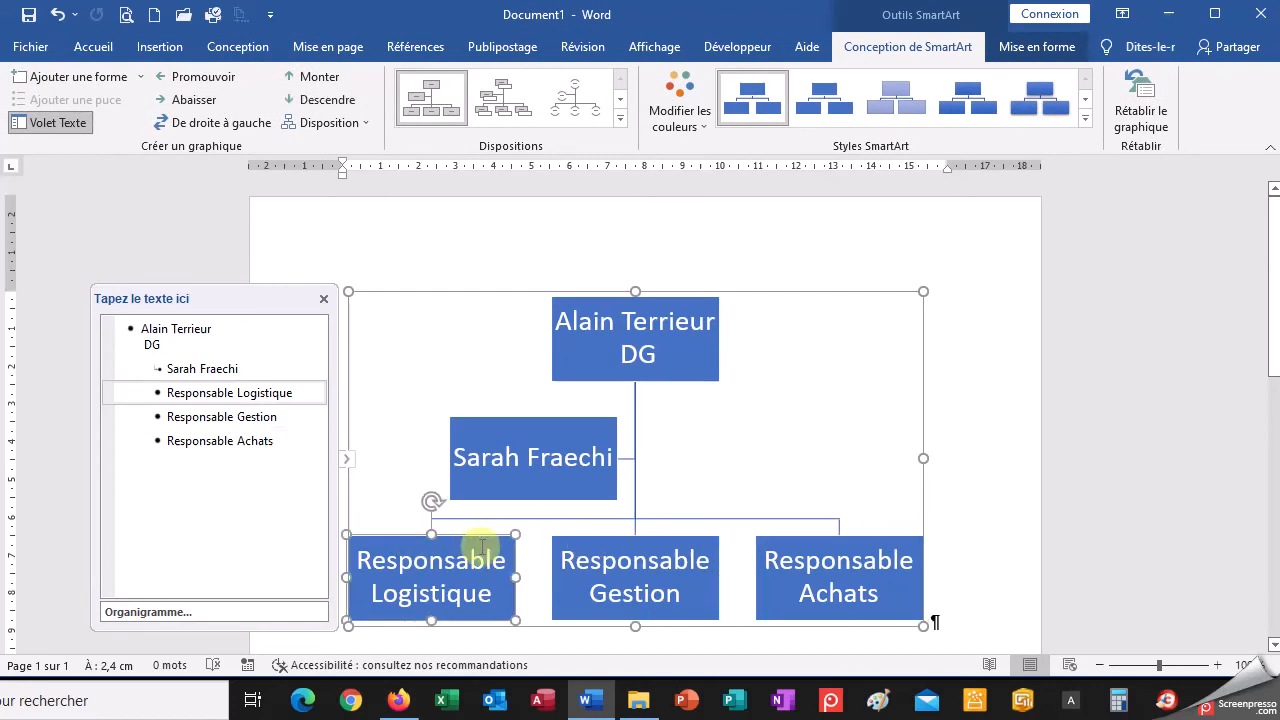
pyautogui.click(886, 541)
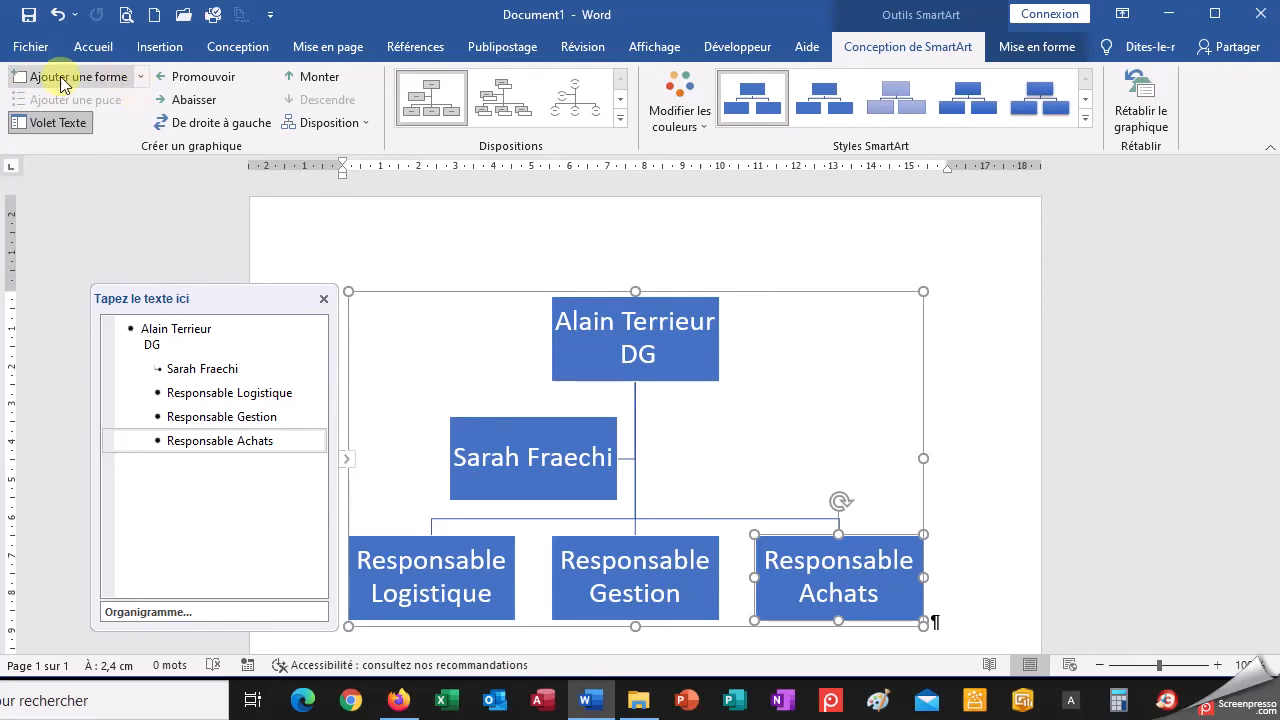
pyautogui.click(147, 80)
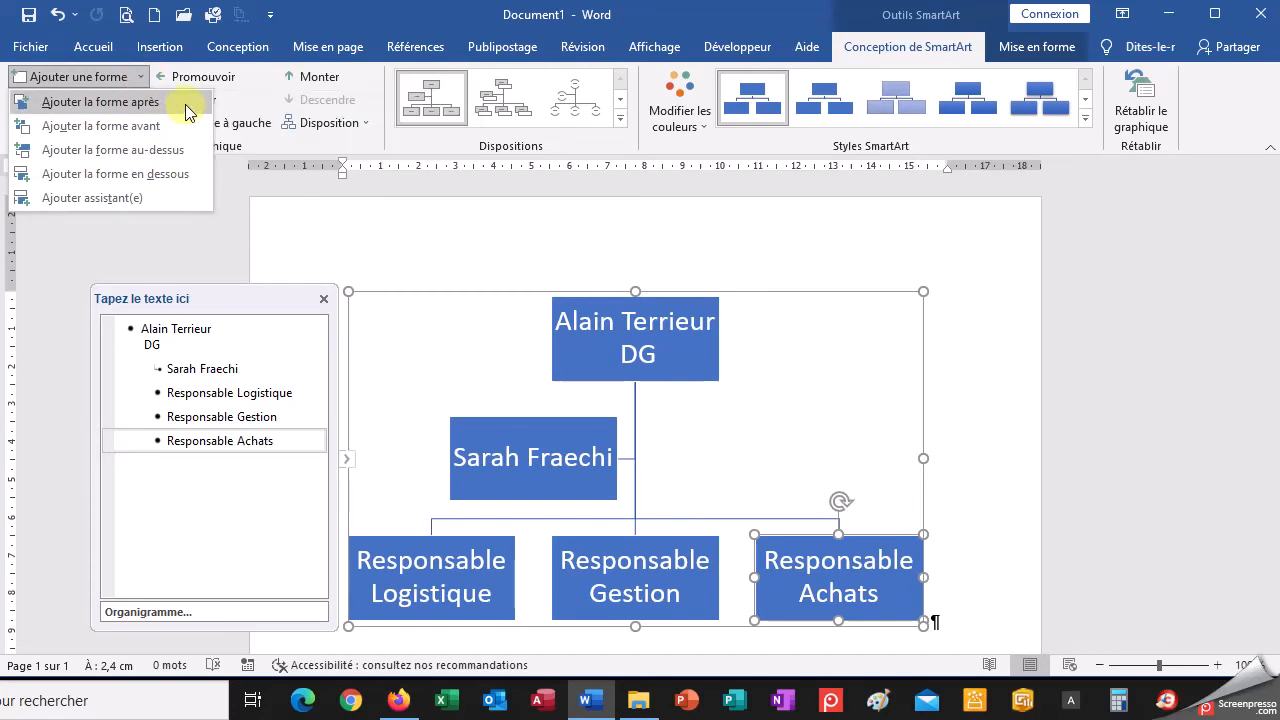
pyautogui.click(184, 104)
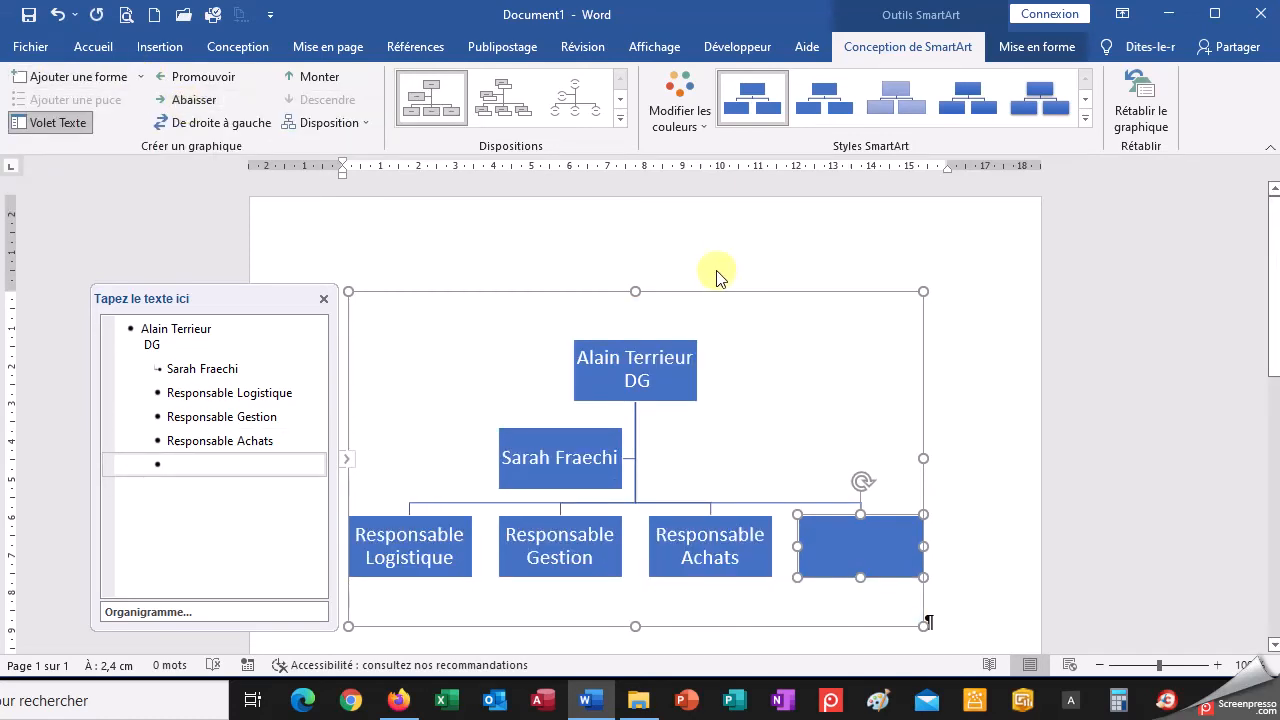
# - Label the new box after "Responsable Achats" as "Responsable Commercial" and deselect the chart
pyautogui.write('Respo,')
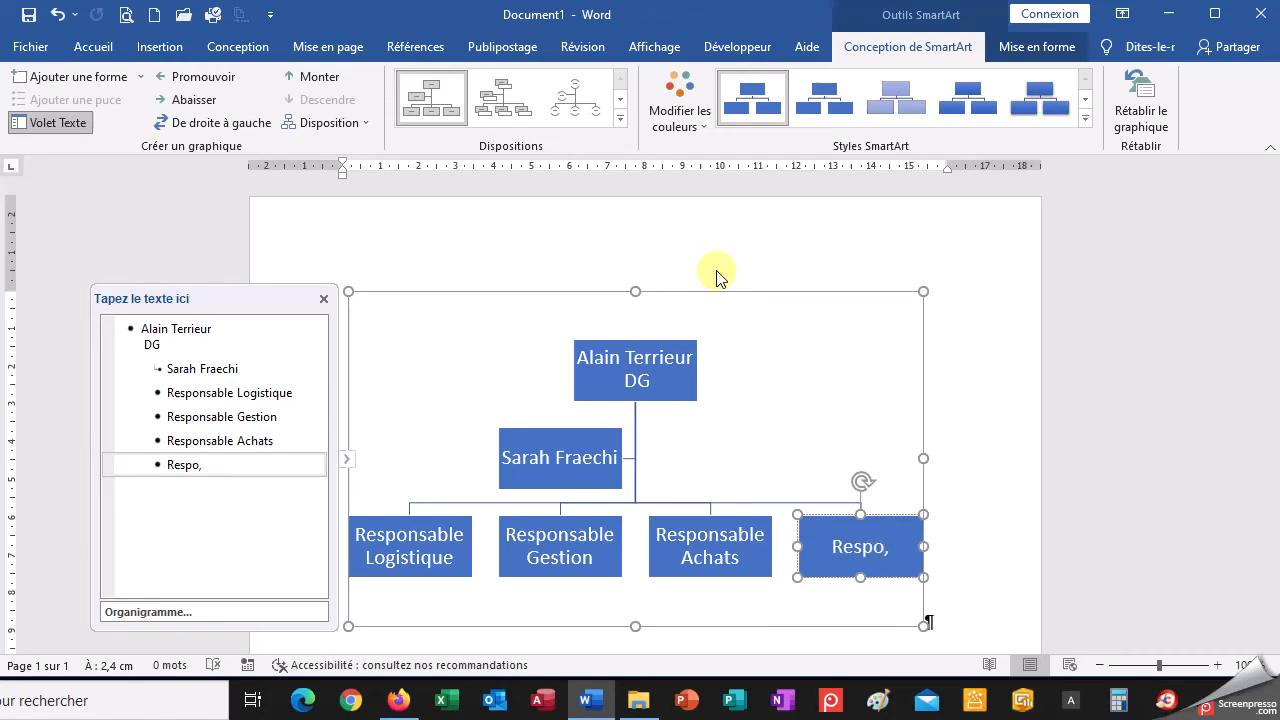
pyautogui.press('BackSpace')
pyautogui.write('nsable')
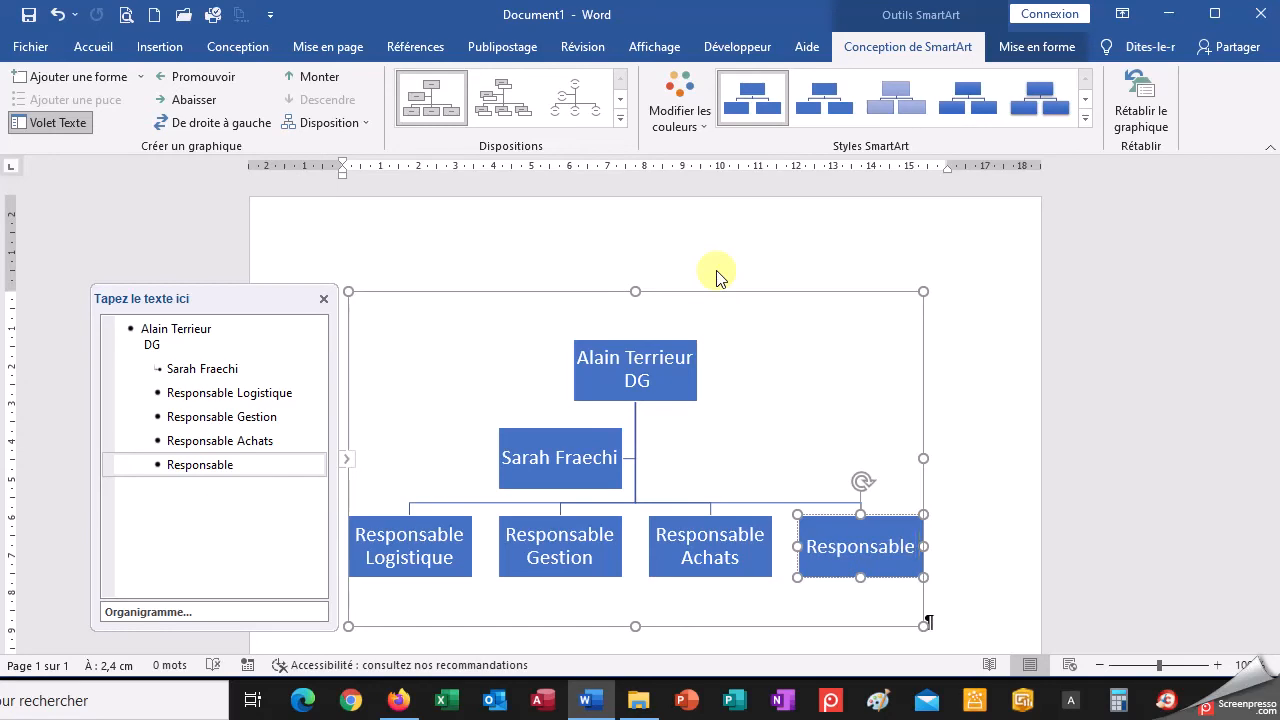
pyautogui.write(' Commer')
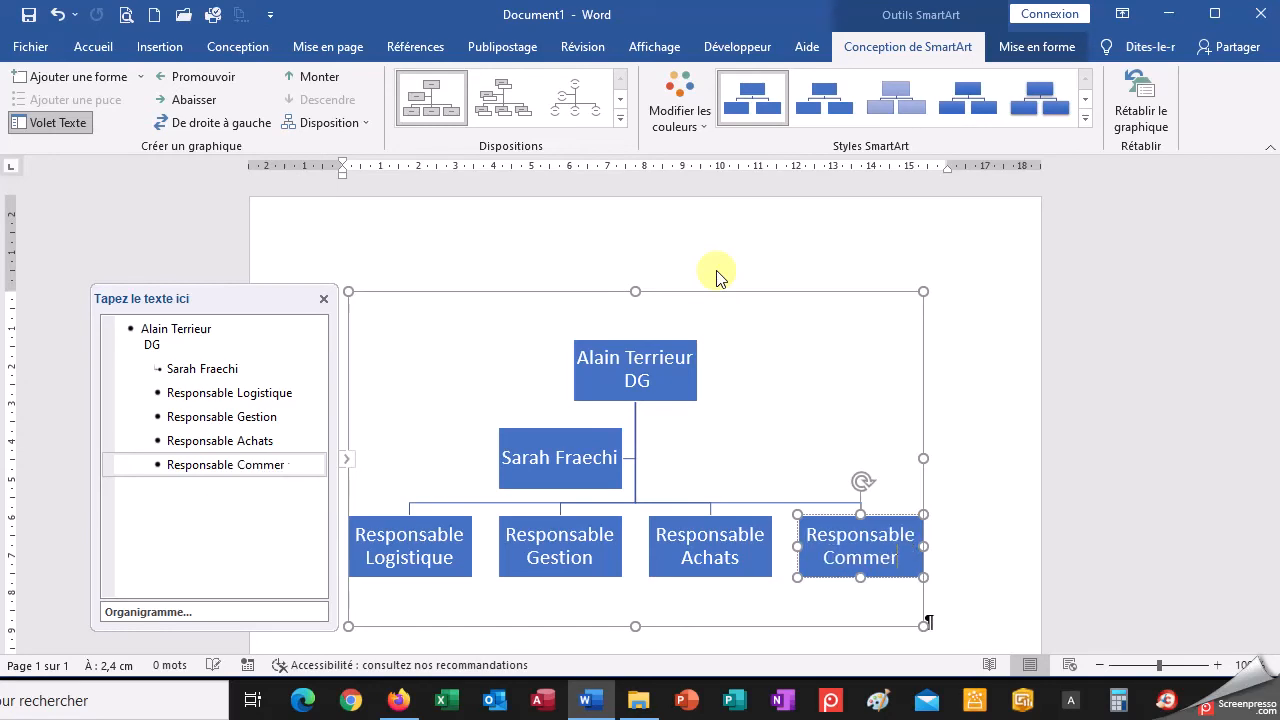
pyautogui.write('cial')
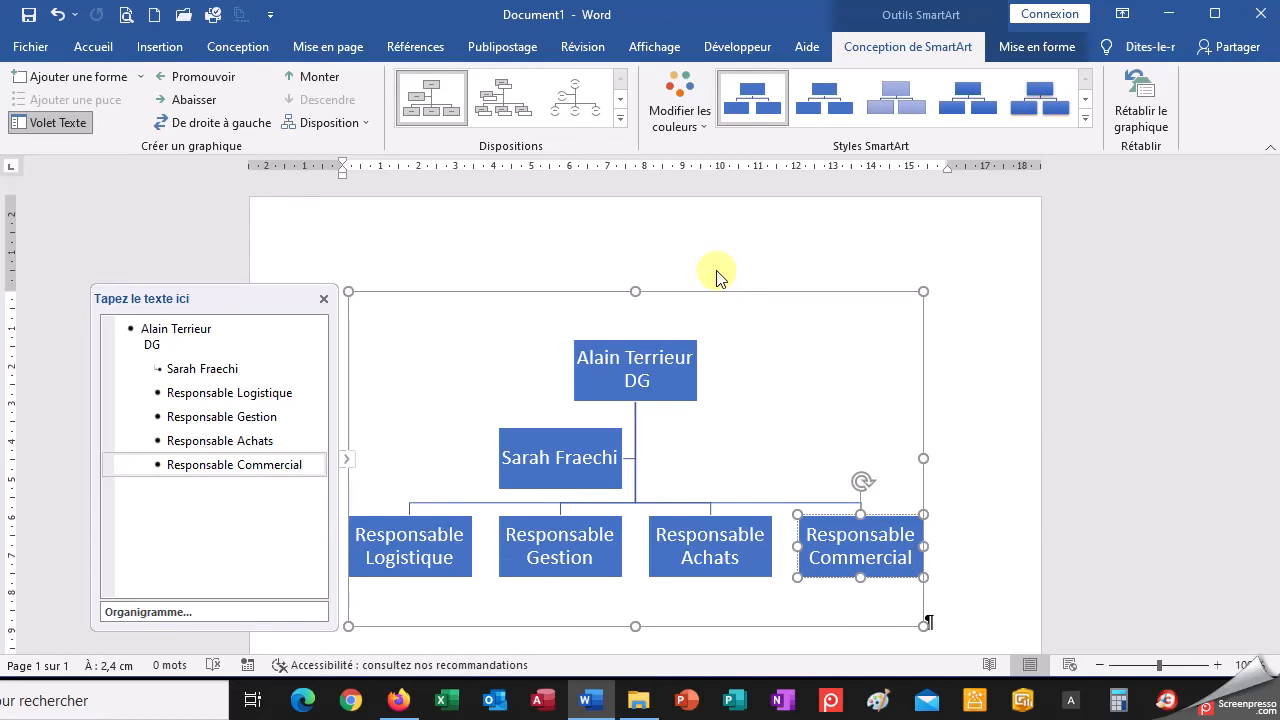
pyautogui.click(983, 500)
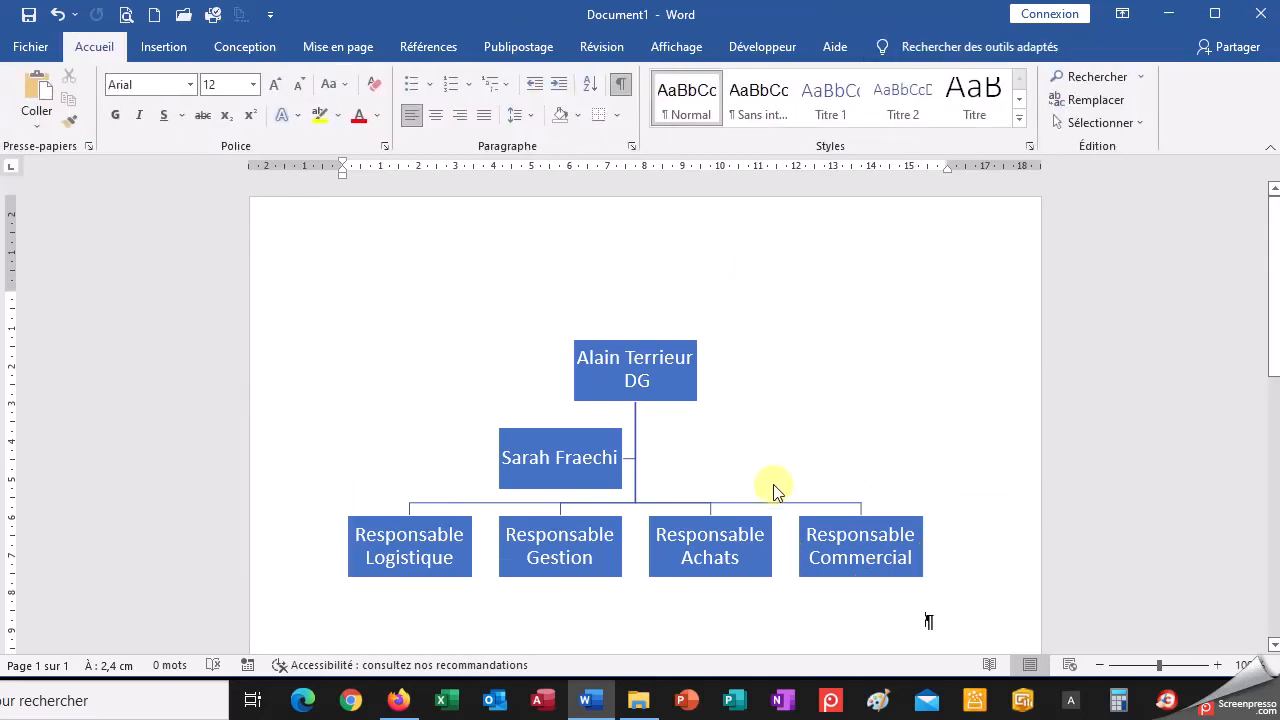
# - Add two empty subordinate boxes below "Responsable Achats"
pyautogui.click(748, 578)
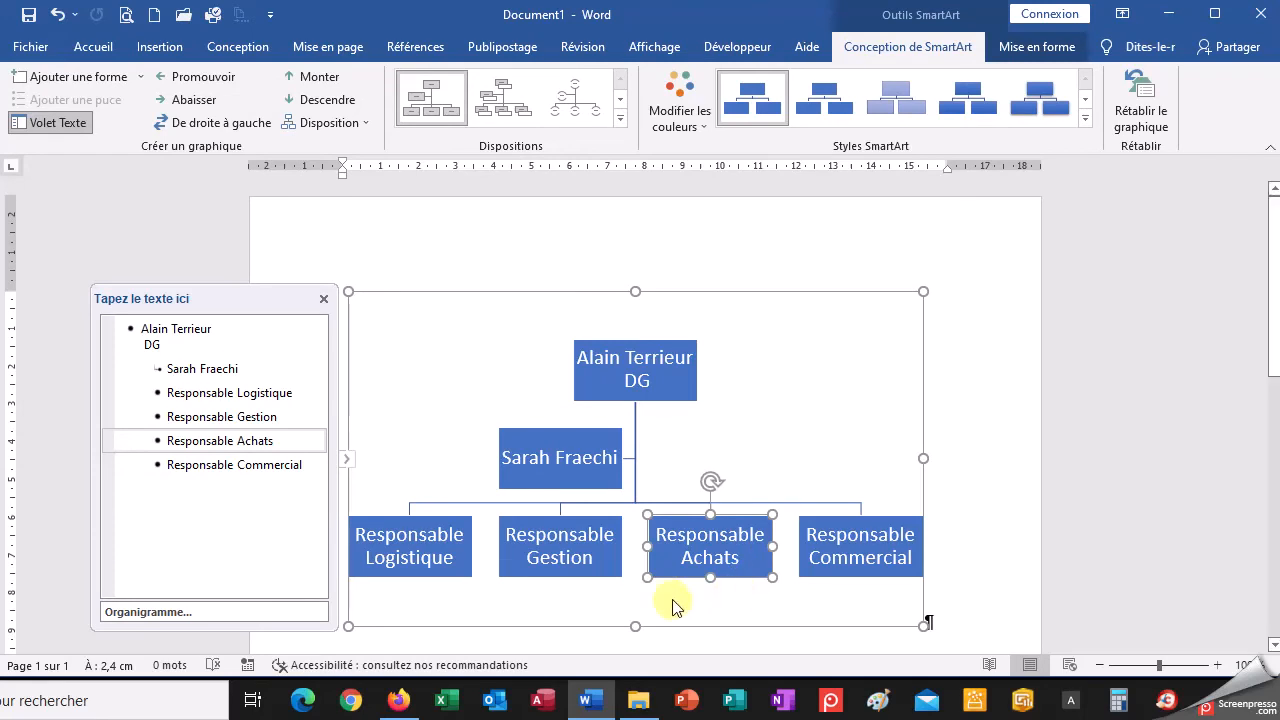
pyautogui.click(145, 78)
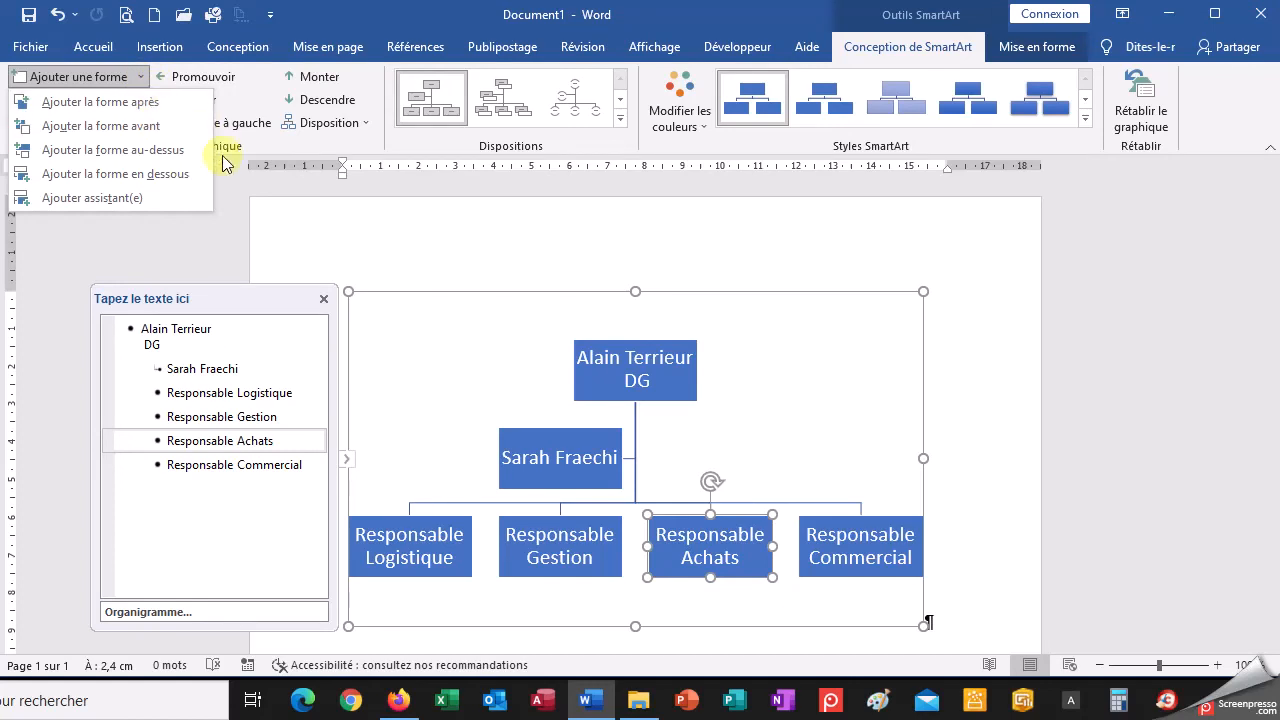
pyautogui.click(184, 174)
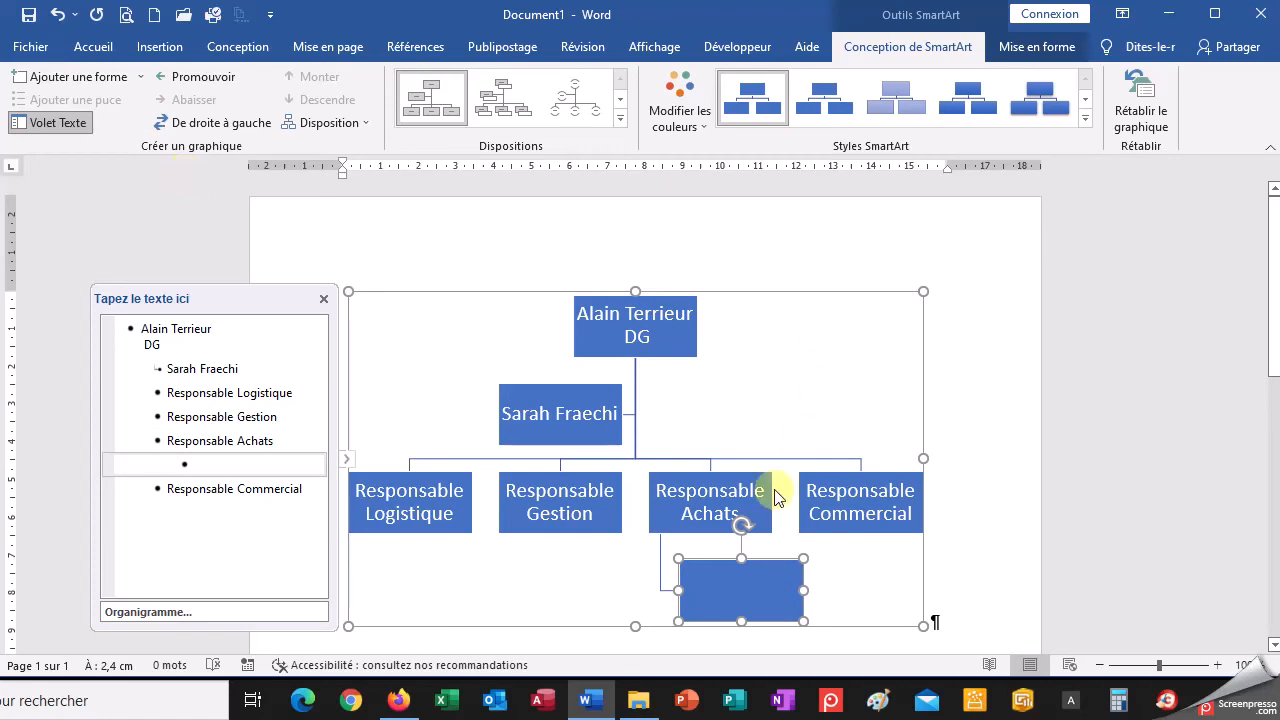
pyautogui.click(699, 533)
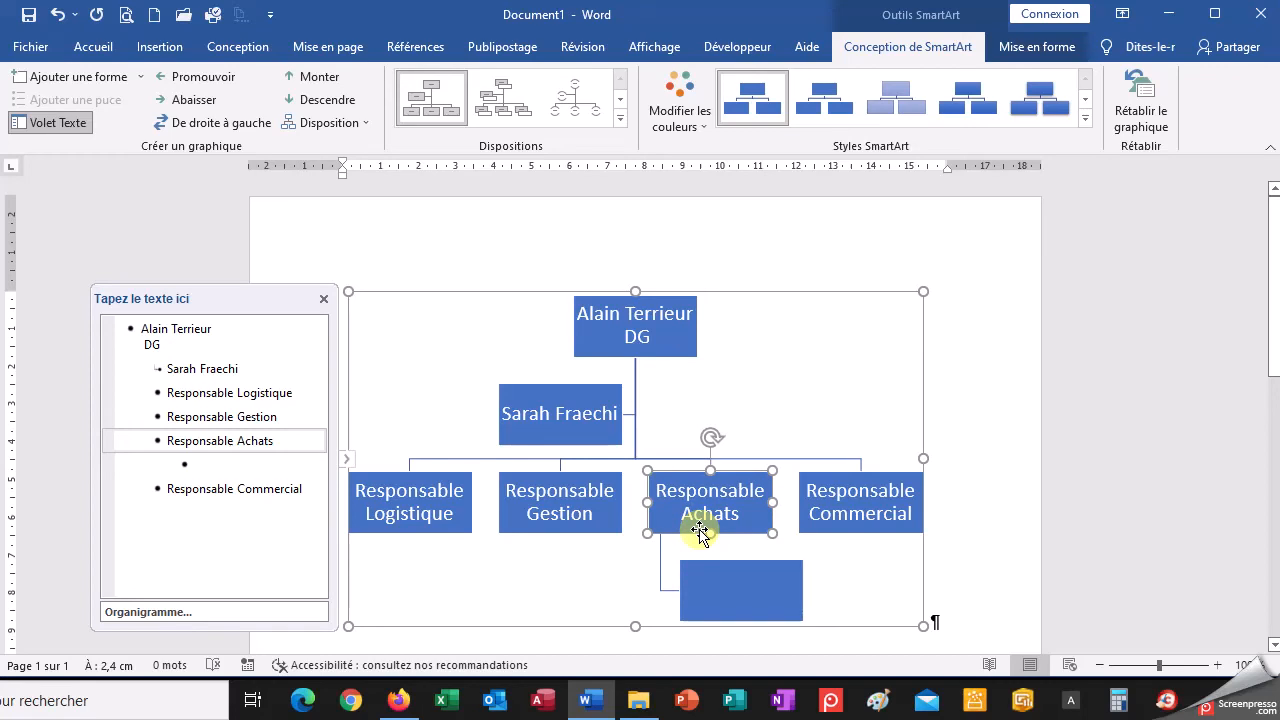
pyautogui.click(142, 76)
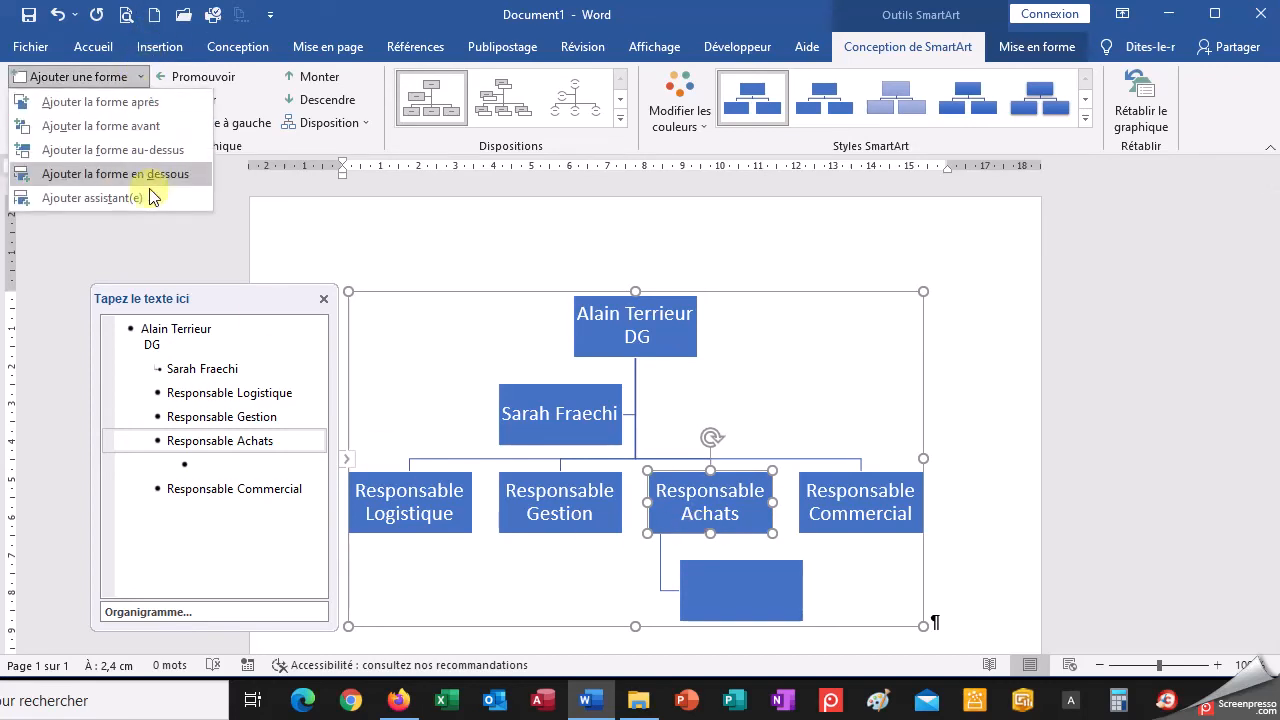
pyautogui.click(196, 181)
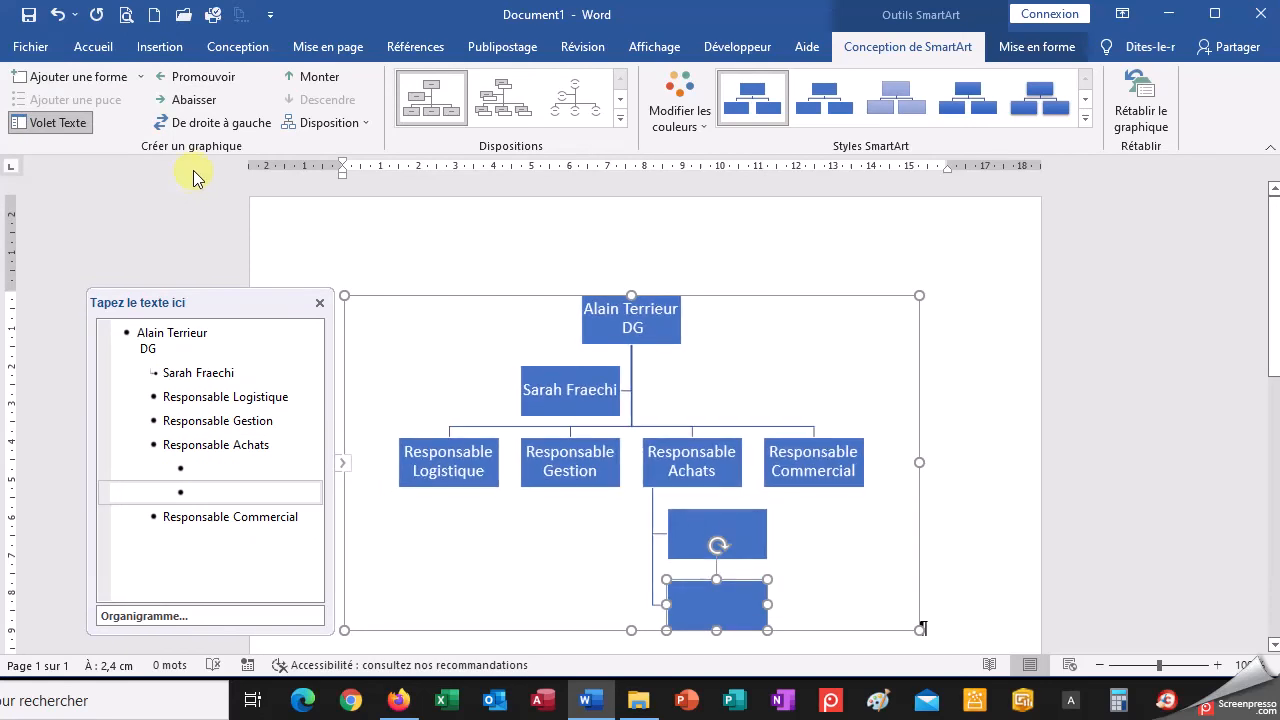
# - Add an assistant box to "Responsable Achats" and deselect the chart
pyautogui.click(727, 488)
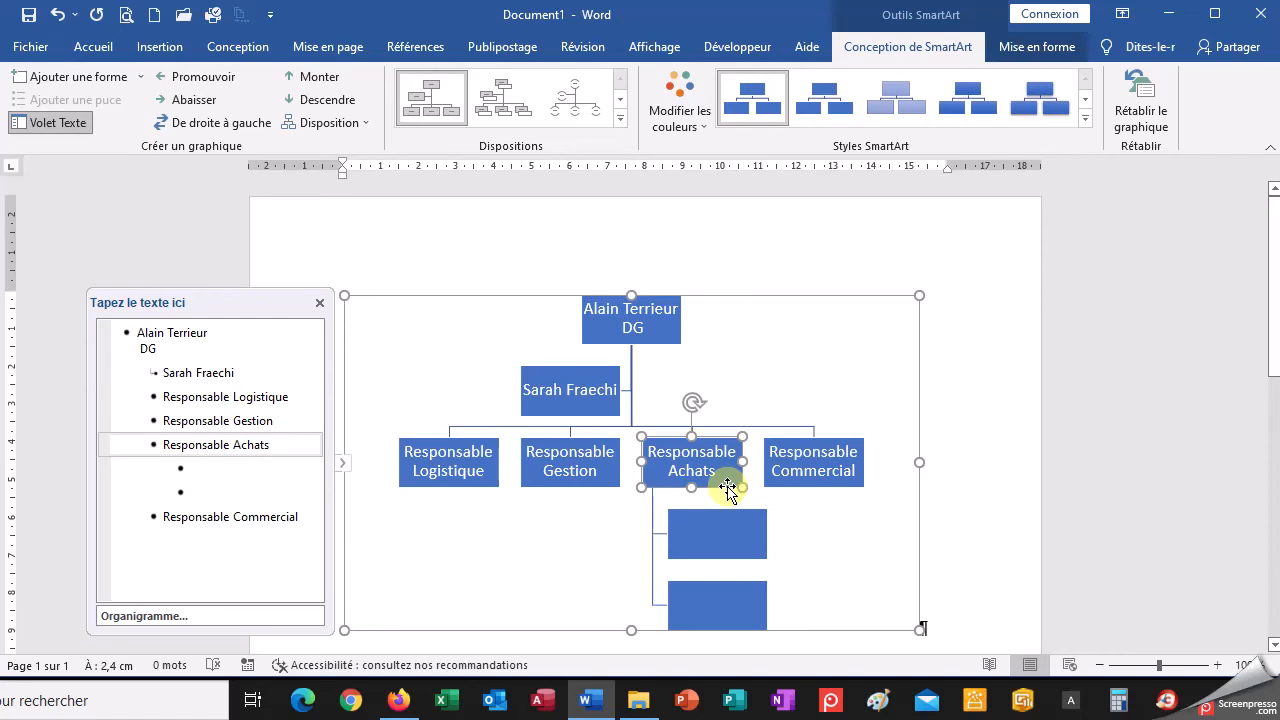
pyautogui.click(142, 77)
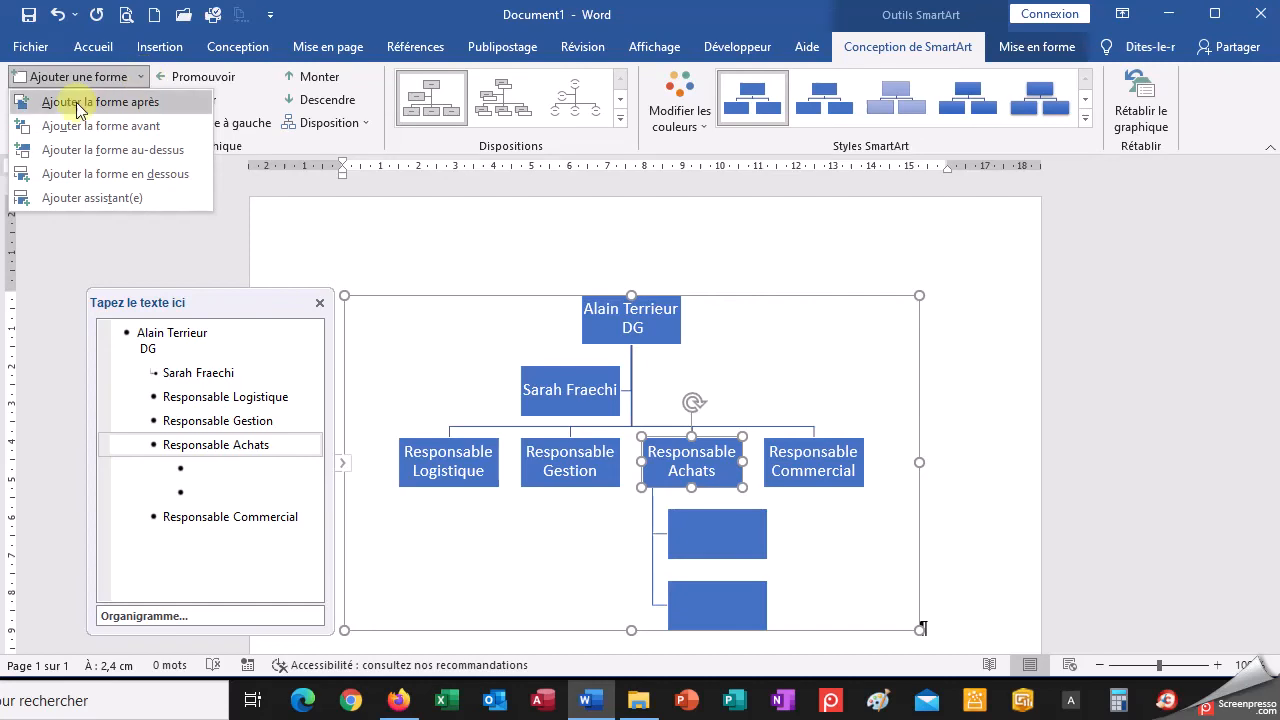
pyautogui.click(133, 200)
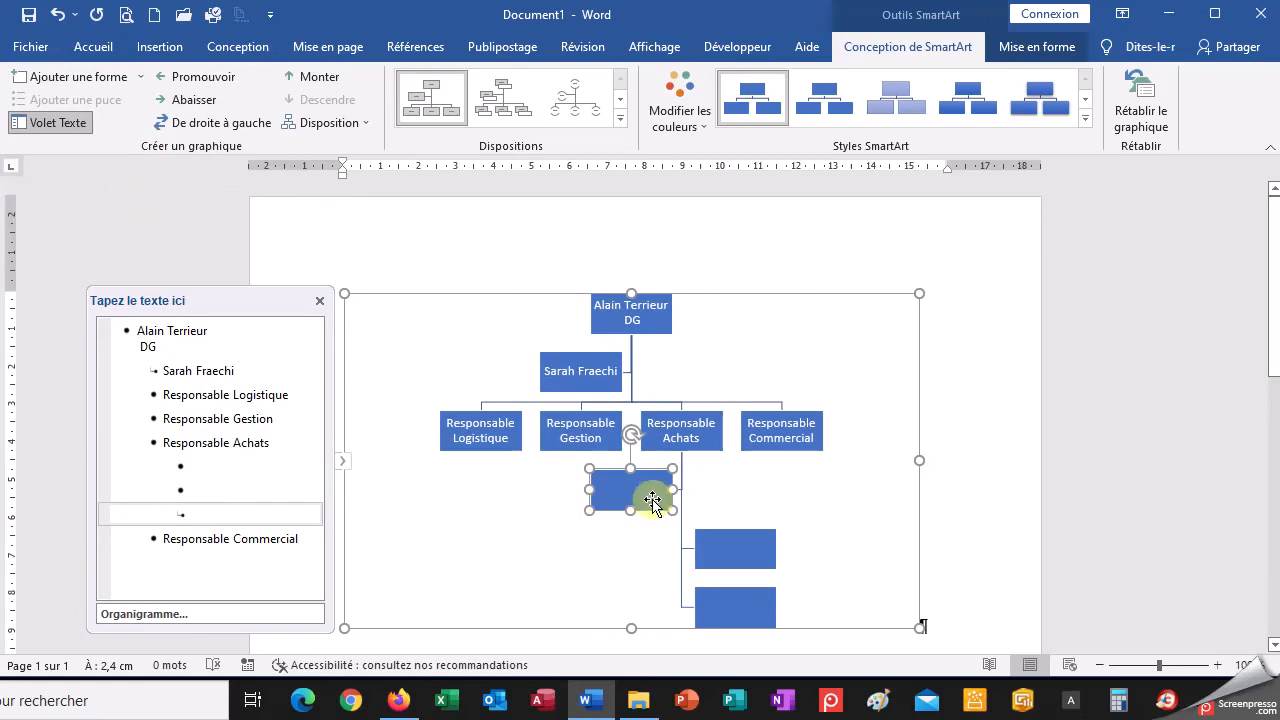
pyautogui.click(963, 461)
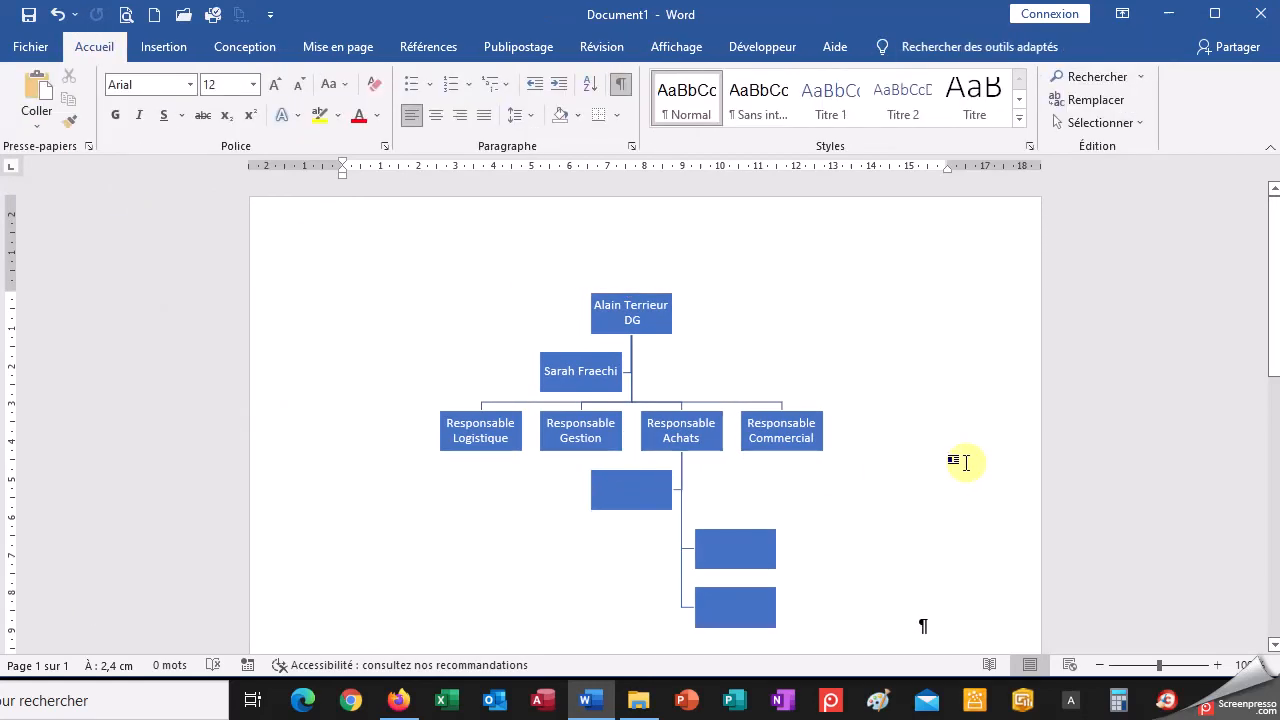
# - Set the branch layout below "Responsable Achats" to Standard and deselect the chart
pyautogui.click(684, 417)
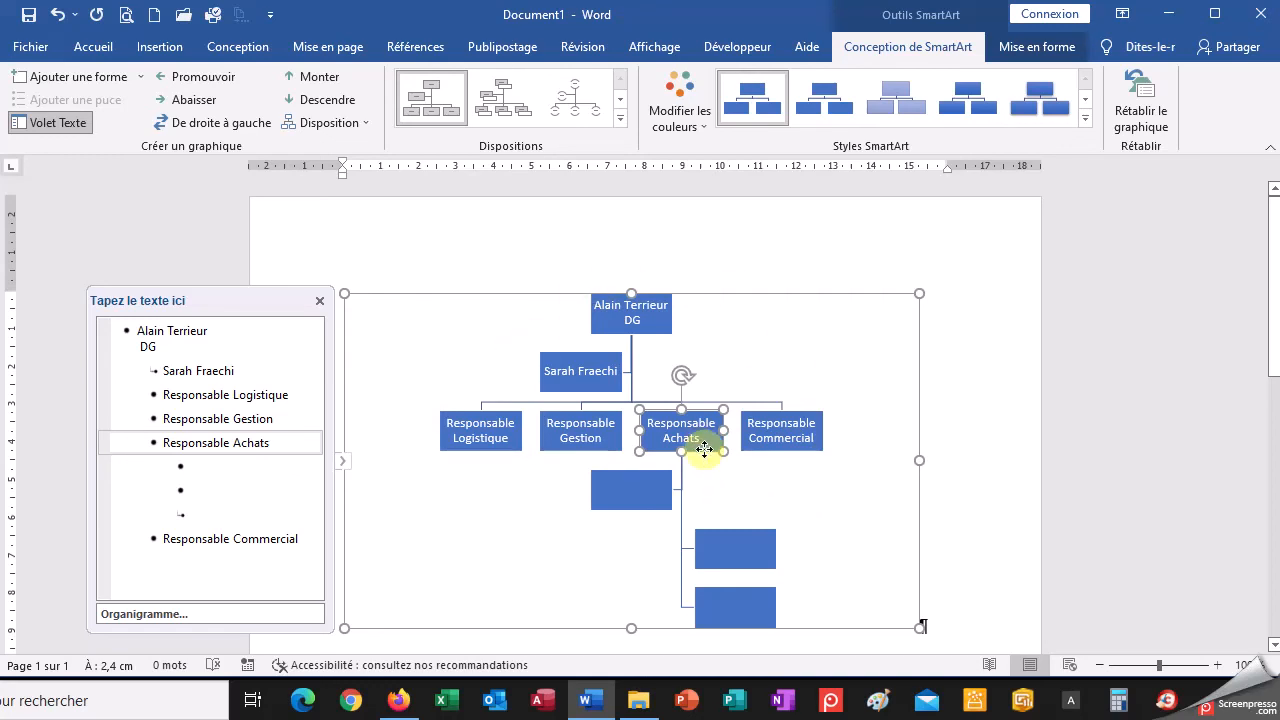
pyautogui.click(366, 121)
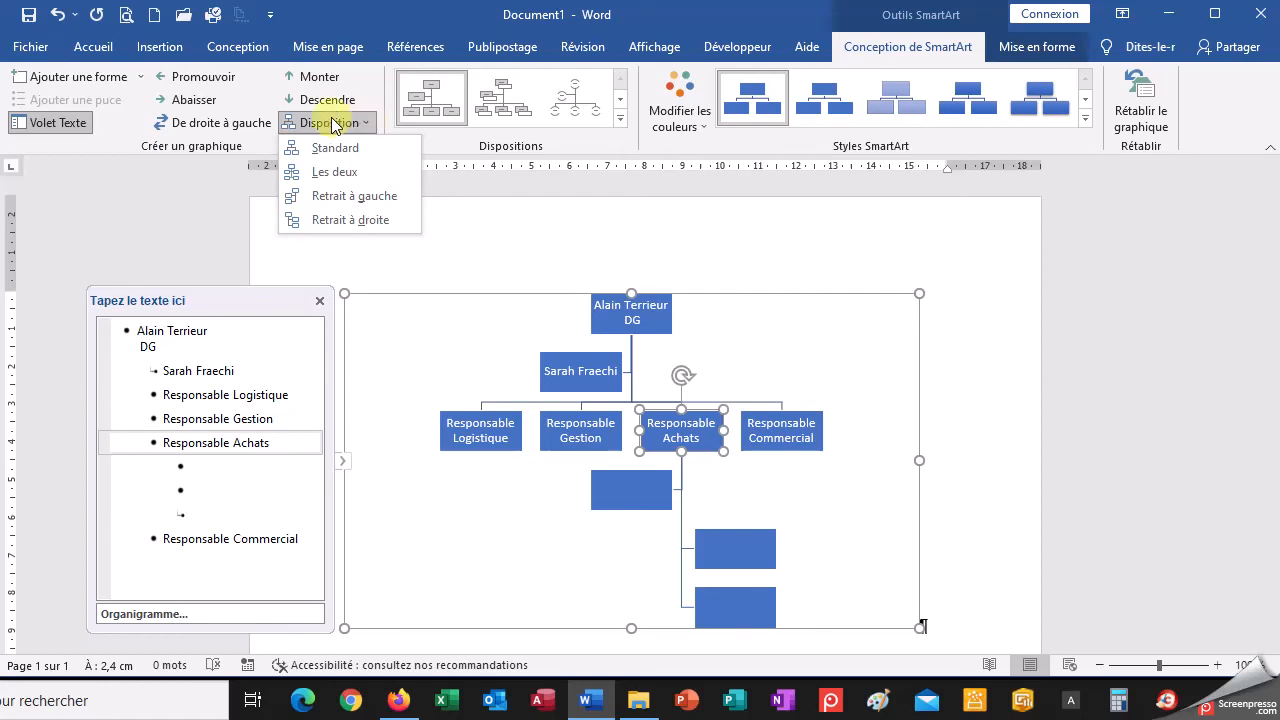
pyautogui.click(342, 148)
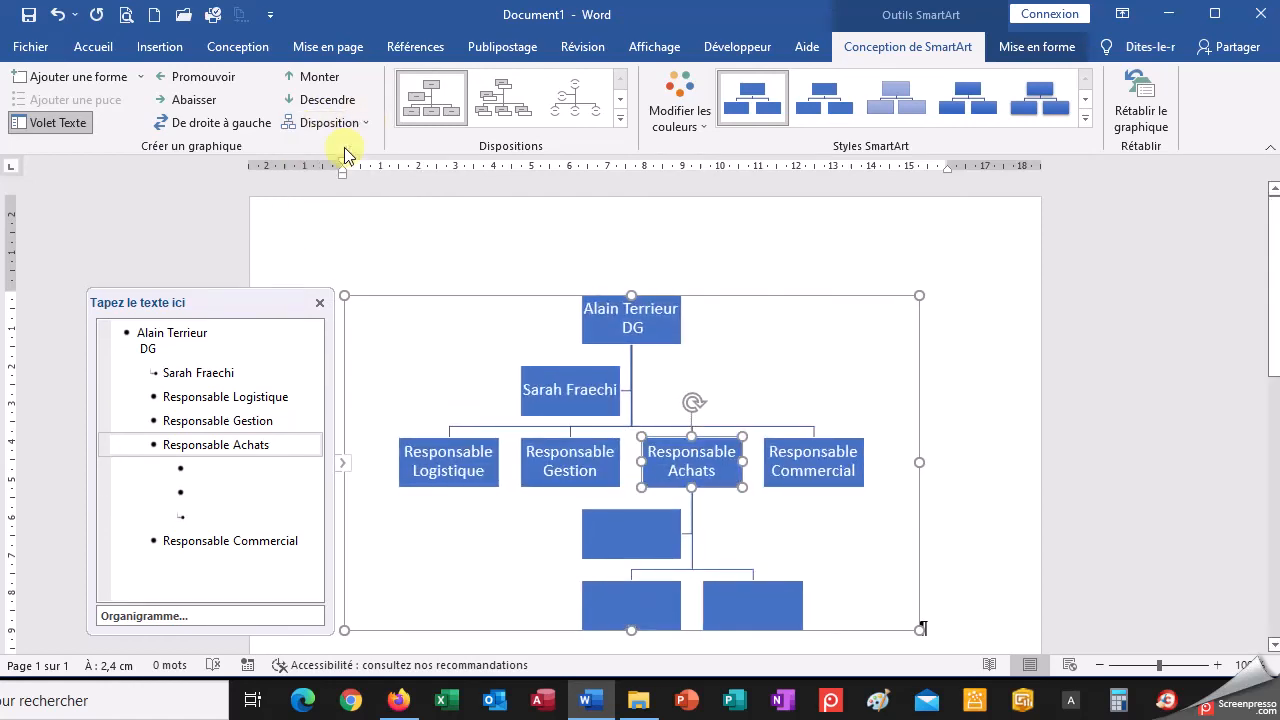
pyautogui.click(980, 466)
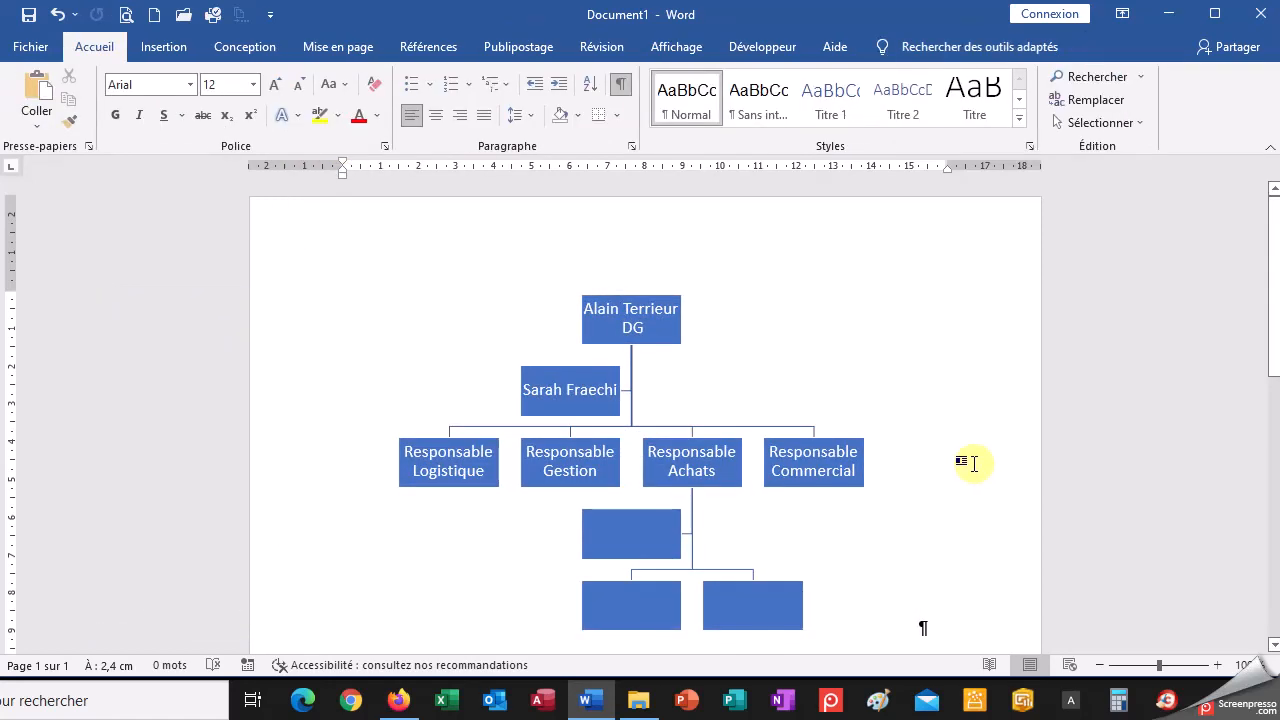
# - Delete the empty assistant box under "Responsable Achats" and deselect the chart
pyautogui.click(660, 516)
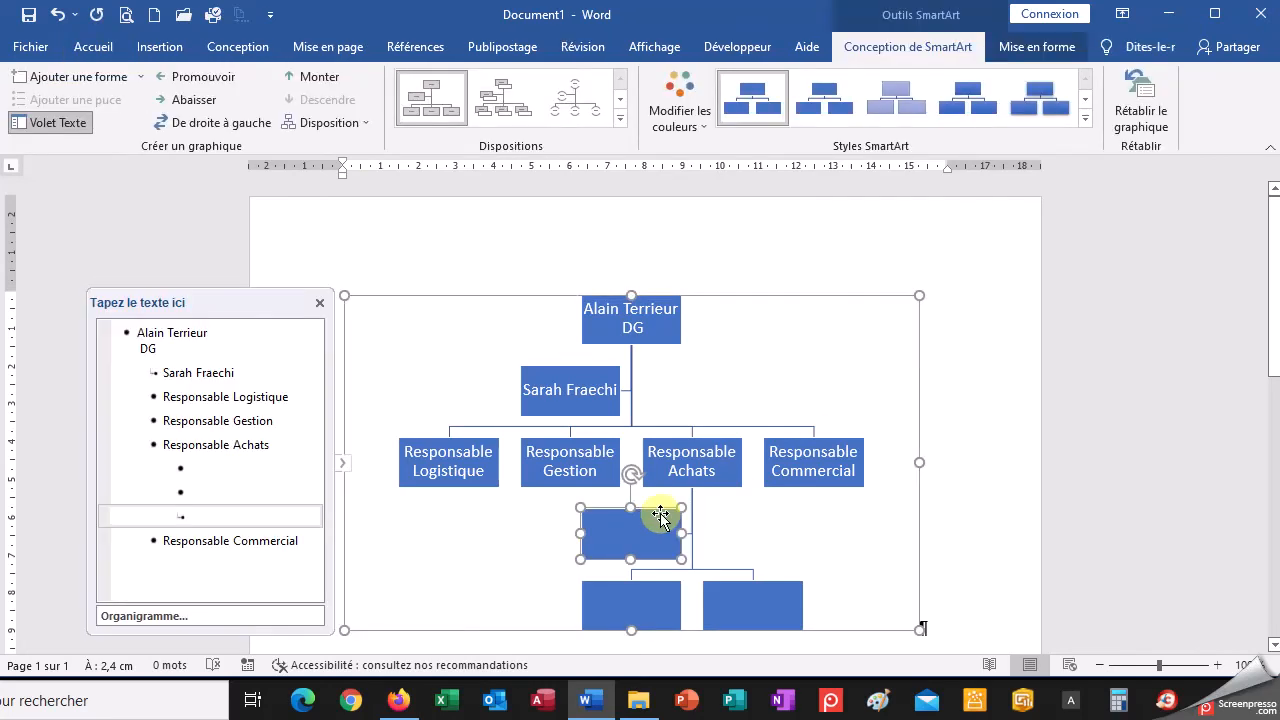
pyautogui.press('Delete')
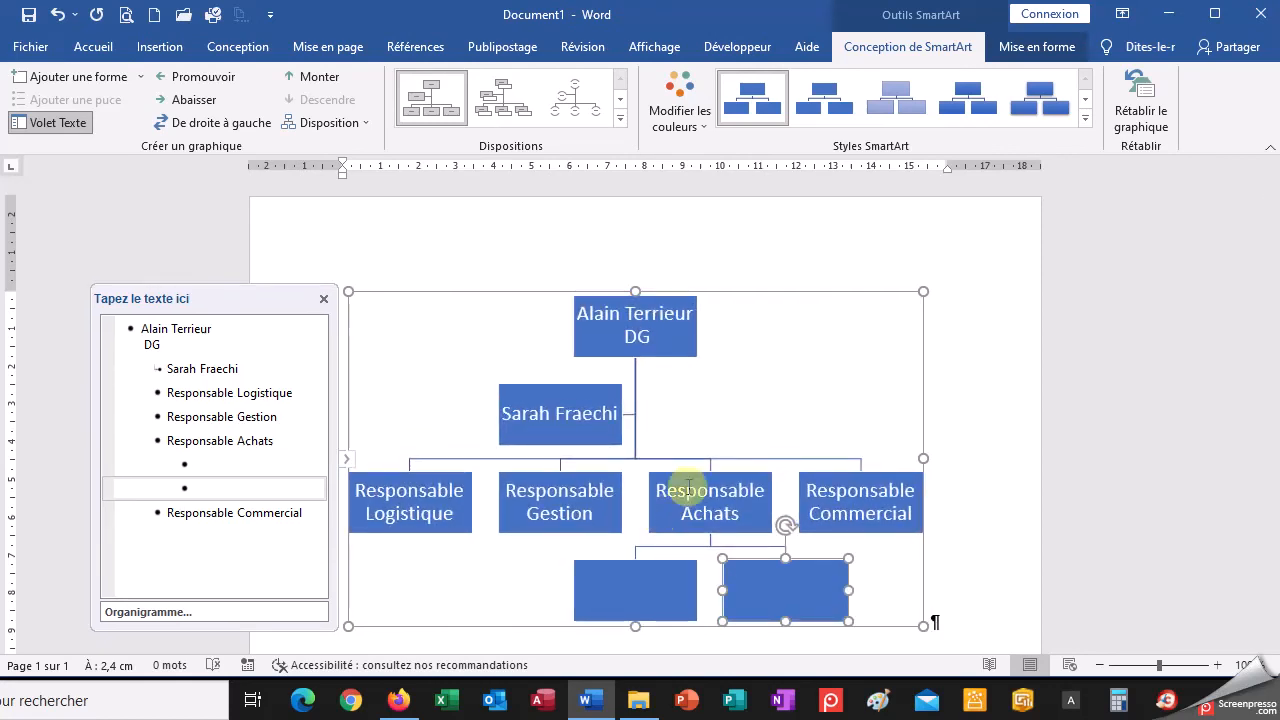
pyautogui.click(970, 460)
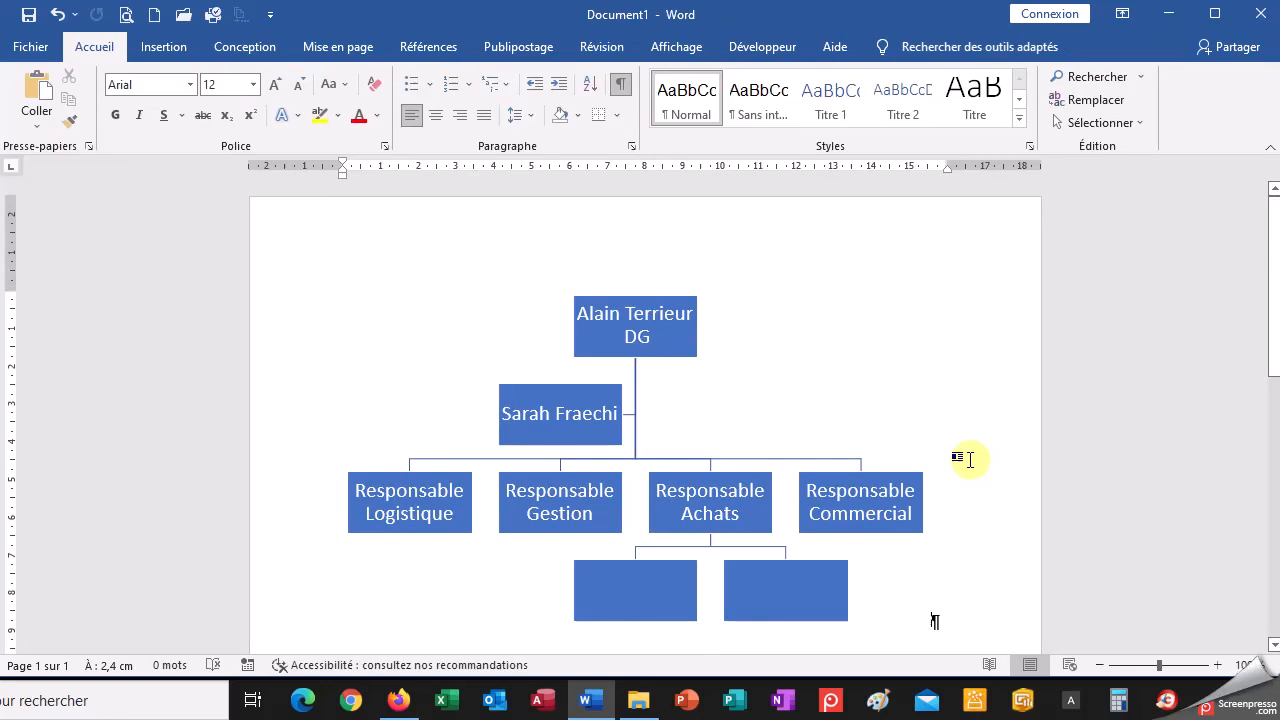
# - Add one empty subordinate box below "Responsable Logistique"
pyautogui.click(857, 387)
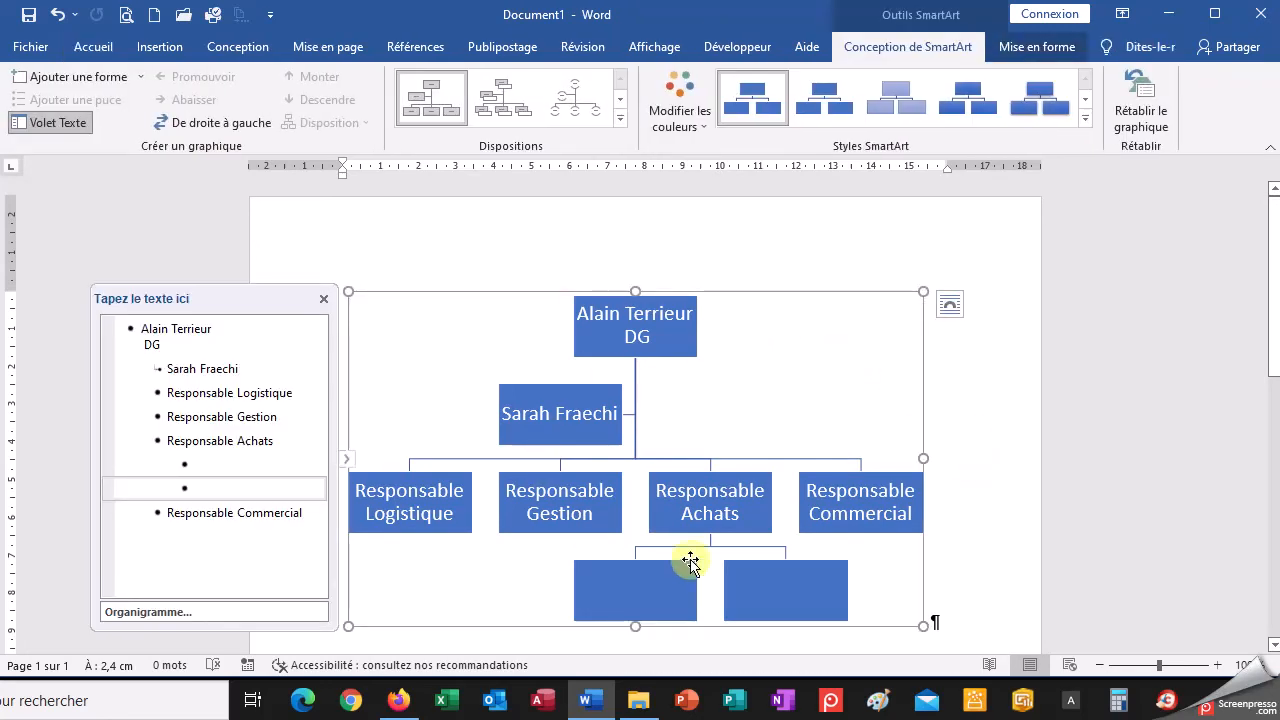
pyautogui.click(435, 540)
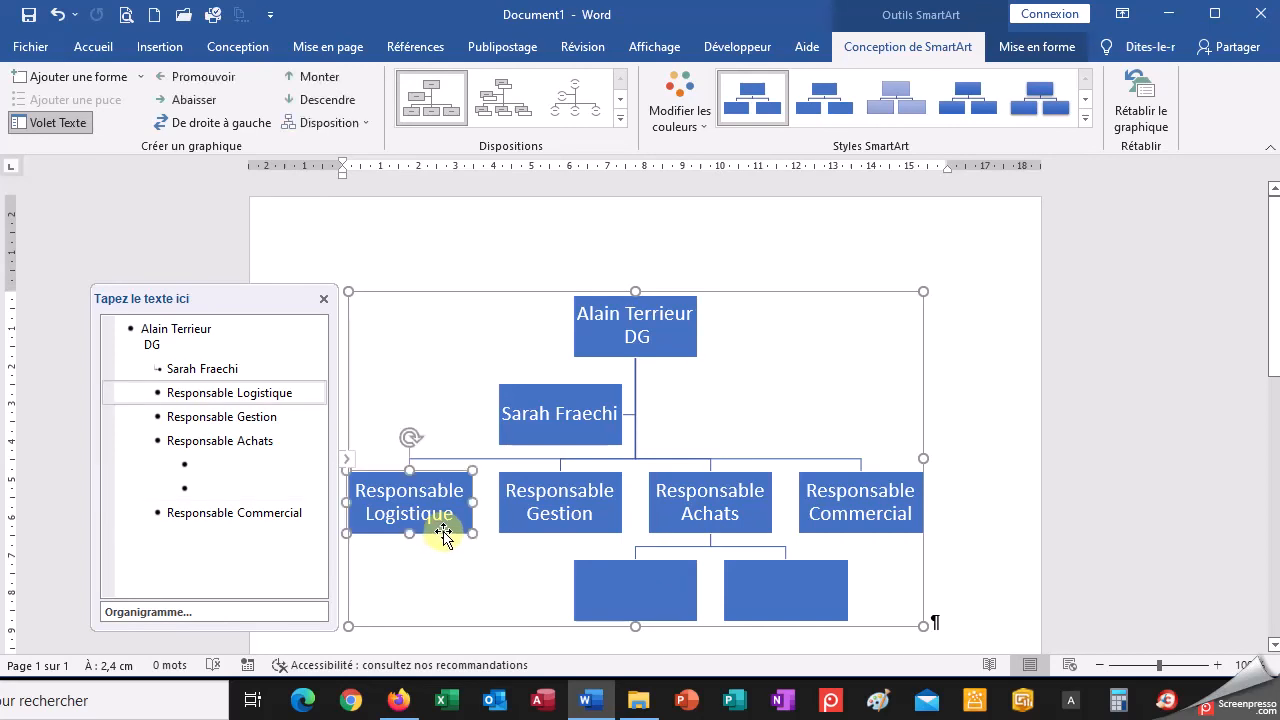
pyautogui.click(143, 78)
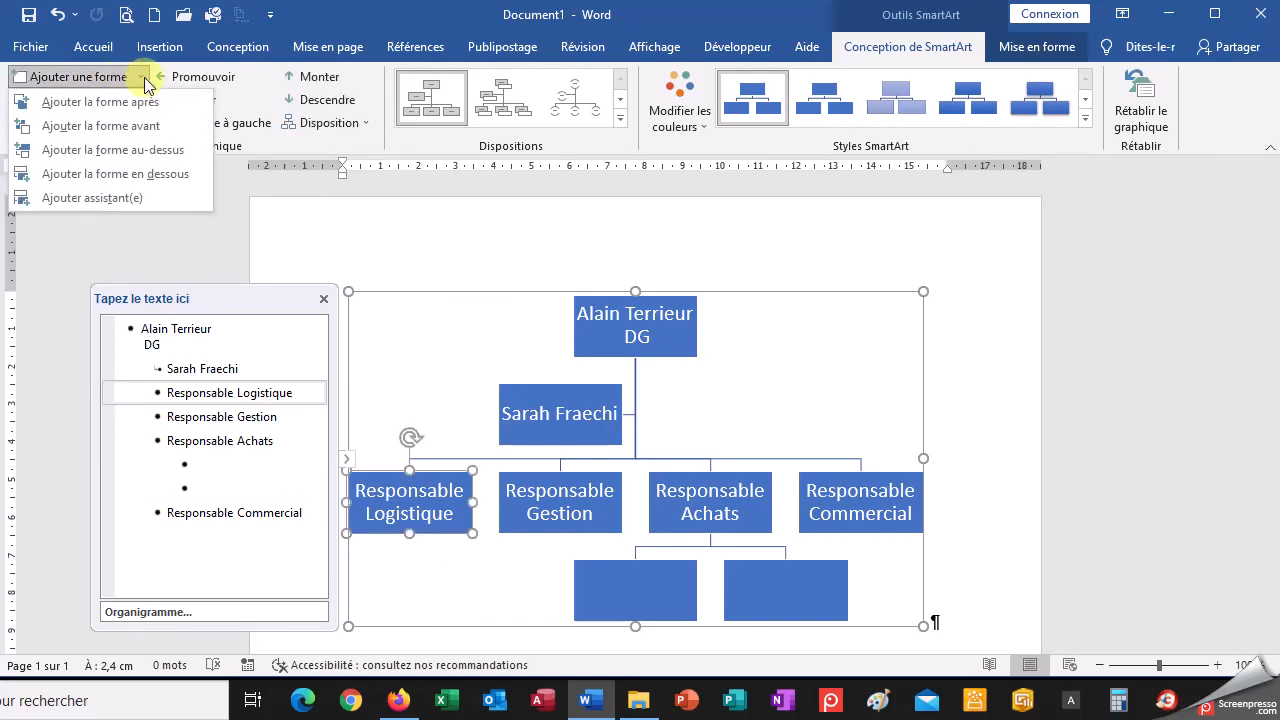
pyautogui.click(177, 173)
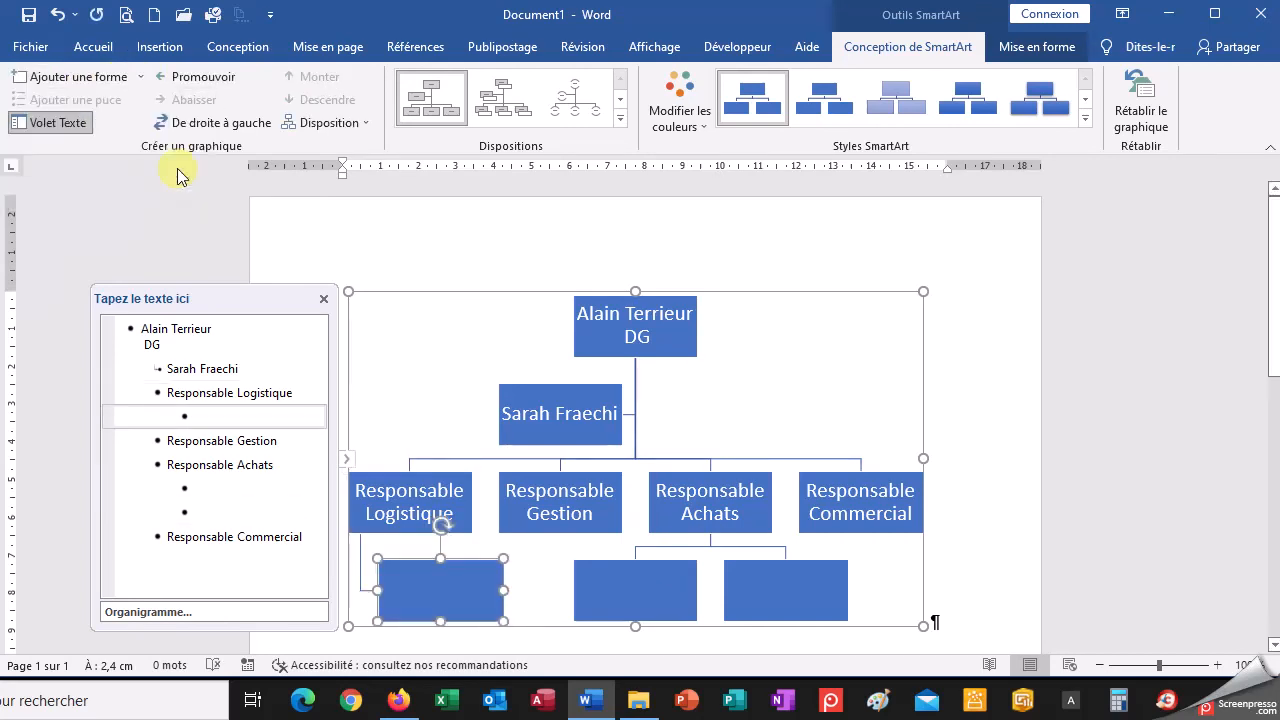
pyautogui.click(1000, 487)
# - Promote the empty box below "Responsable Logistique" by one level and demote it back under that box
pyautogui.click(473, 565)
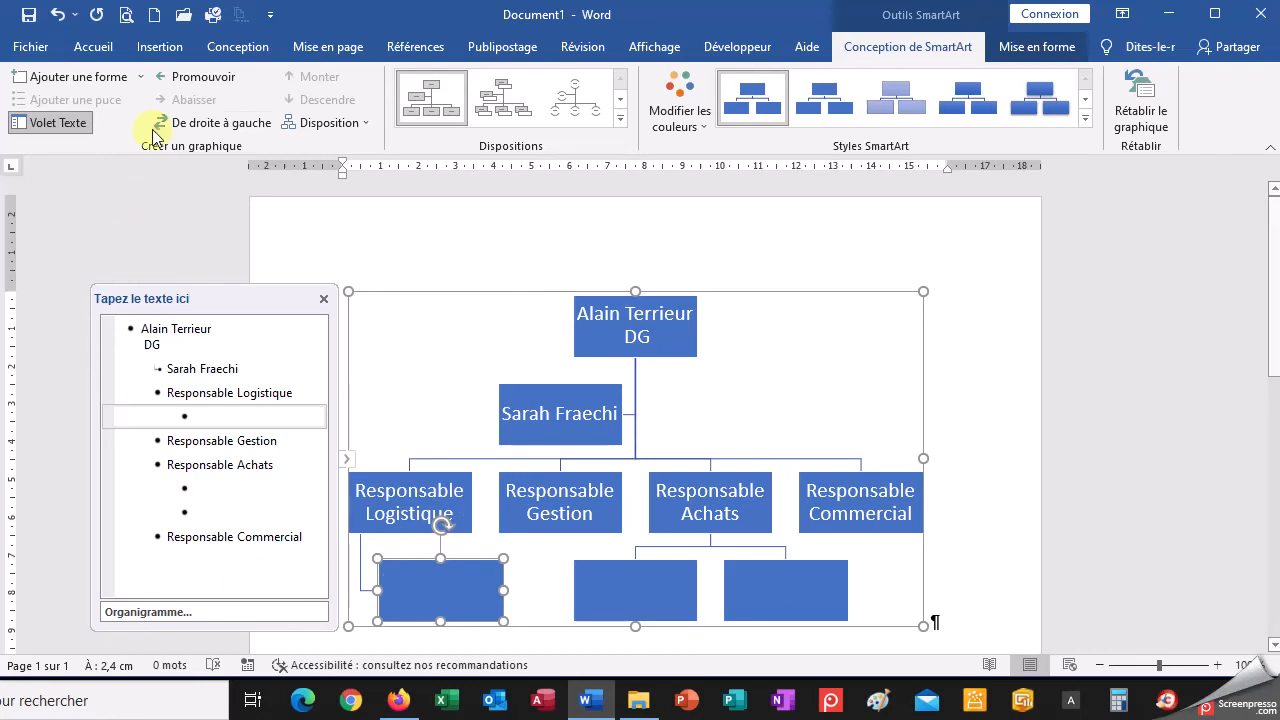
pyautogui.click(211, 83)
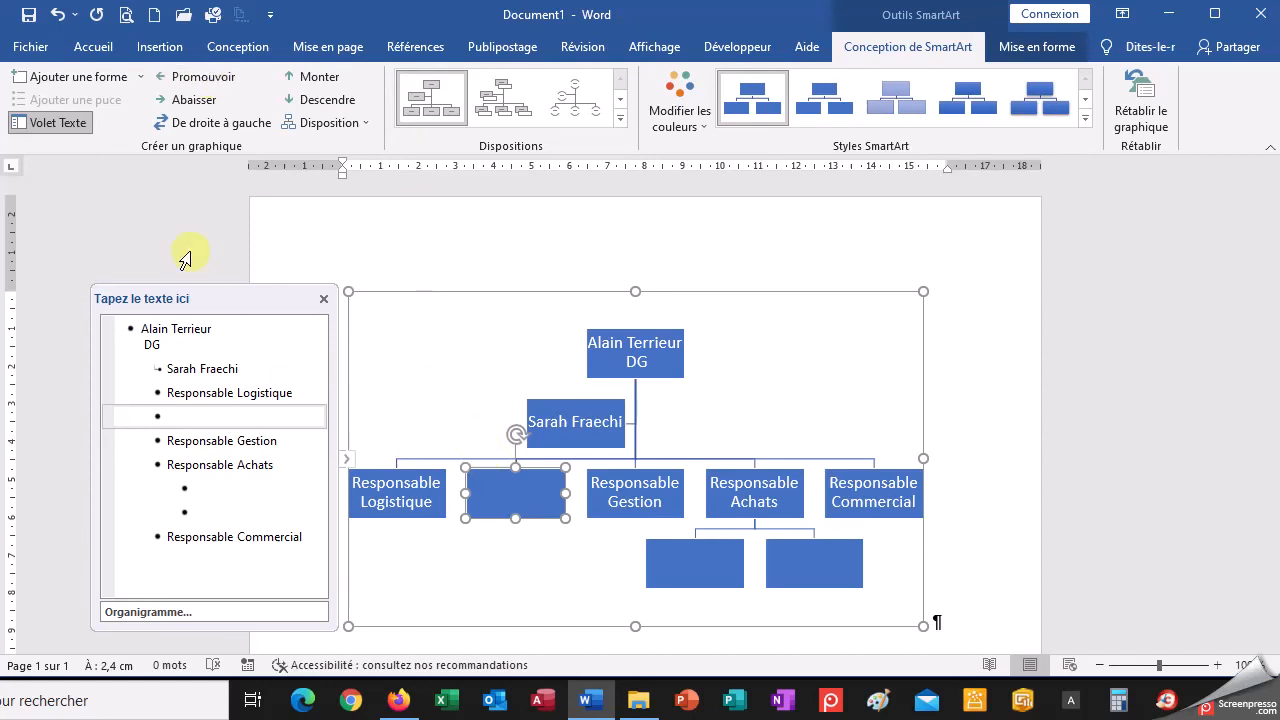
pyautogui.click(204, 104)
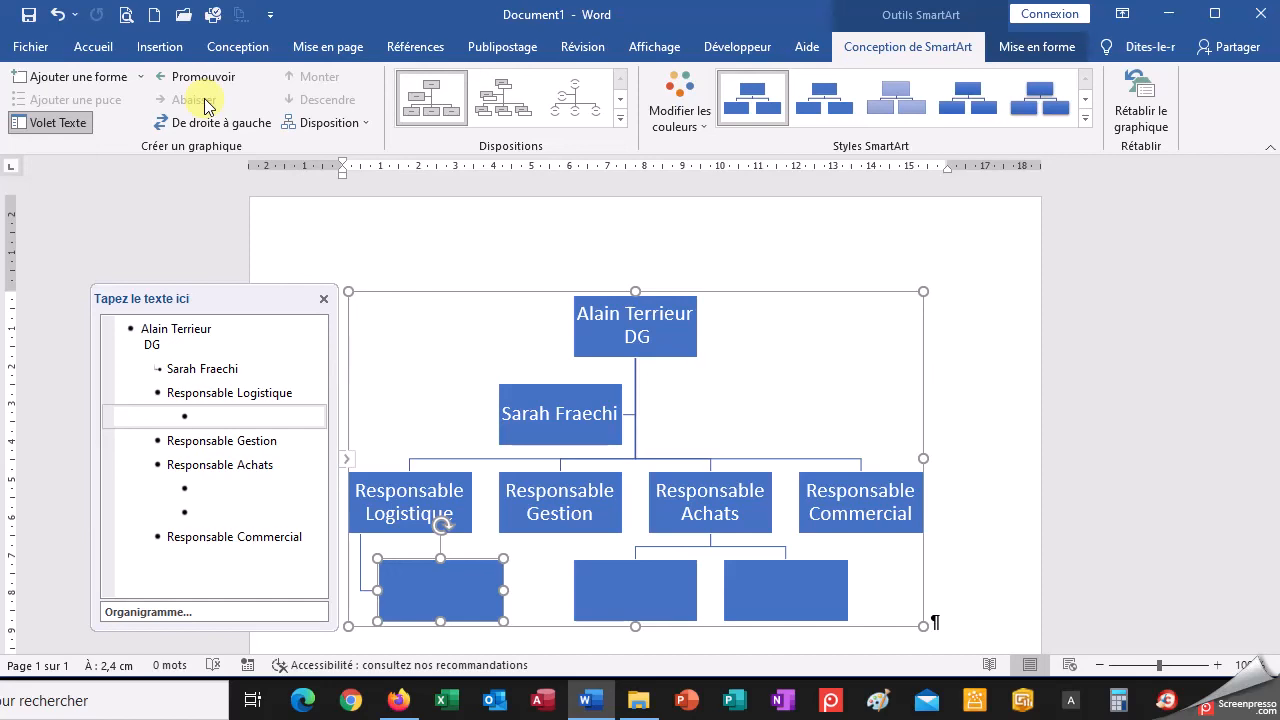
# - Change the chart's layout to Hiérarchie and apply the second colour variation of Accentuation 1
pyautogui.click(620, 118)
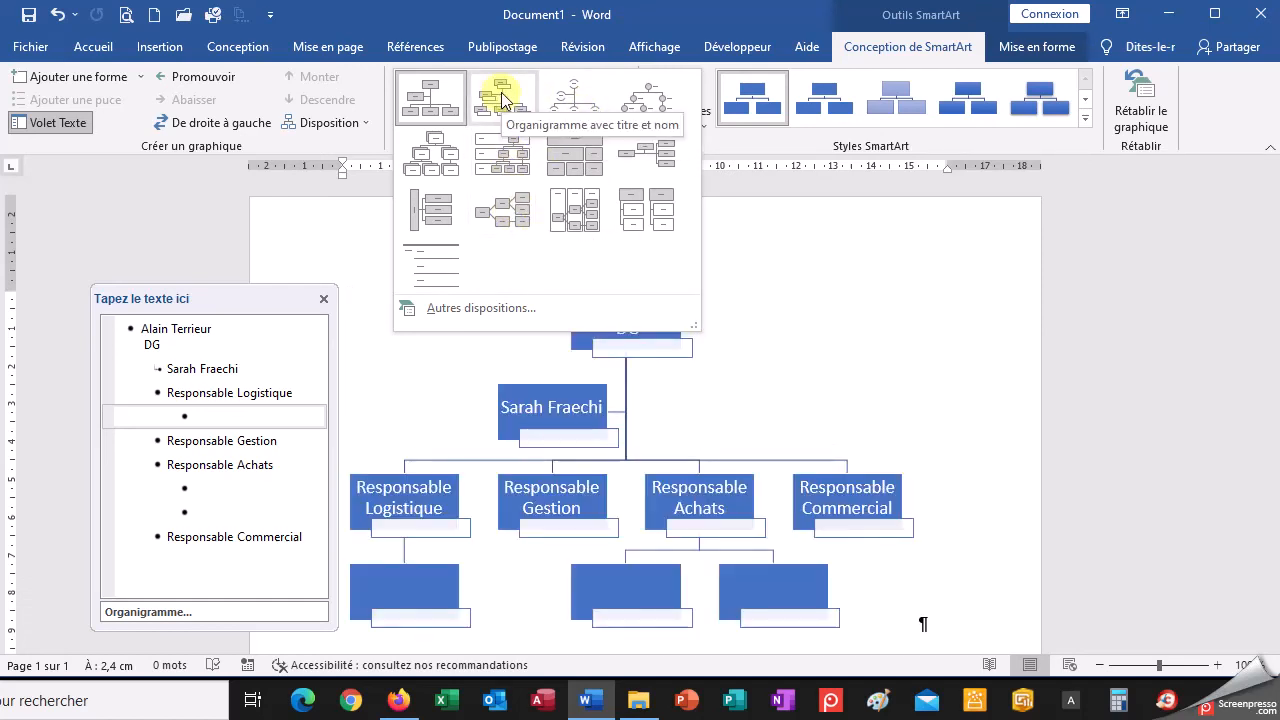
pyautogui.click(449, 161)
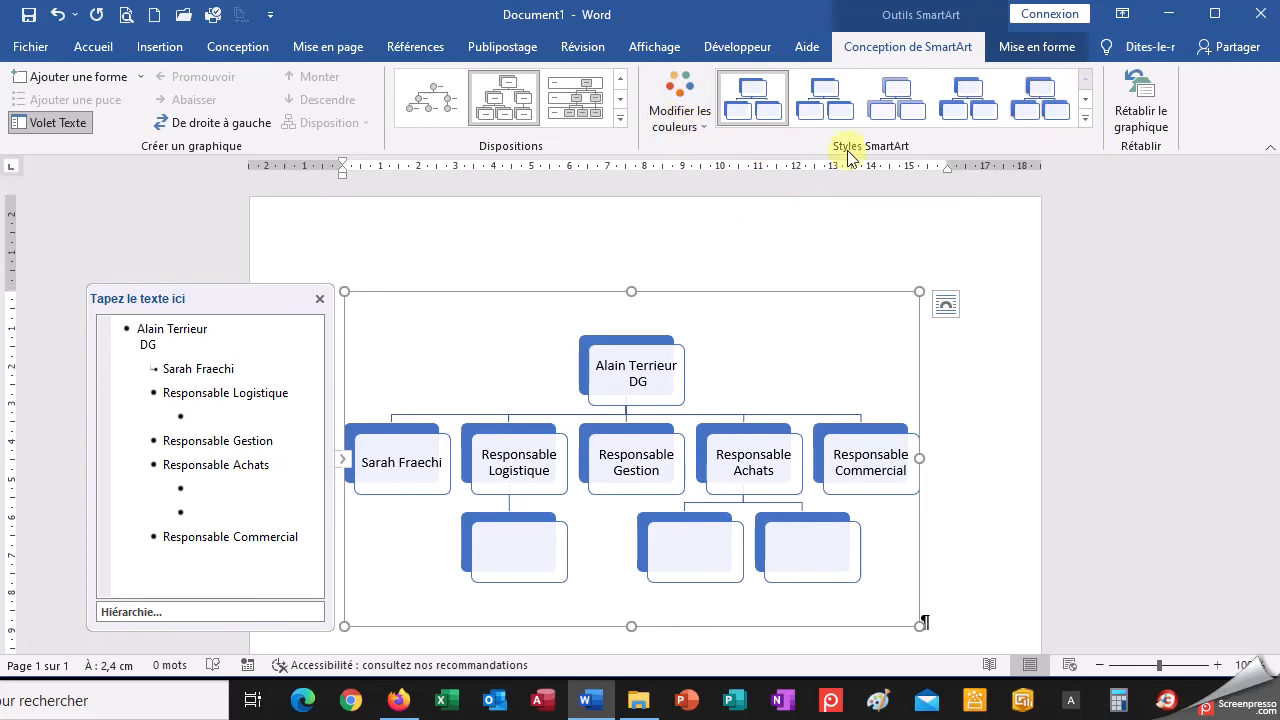
pyautogui.click(679, 118)
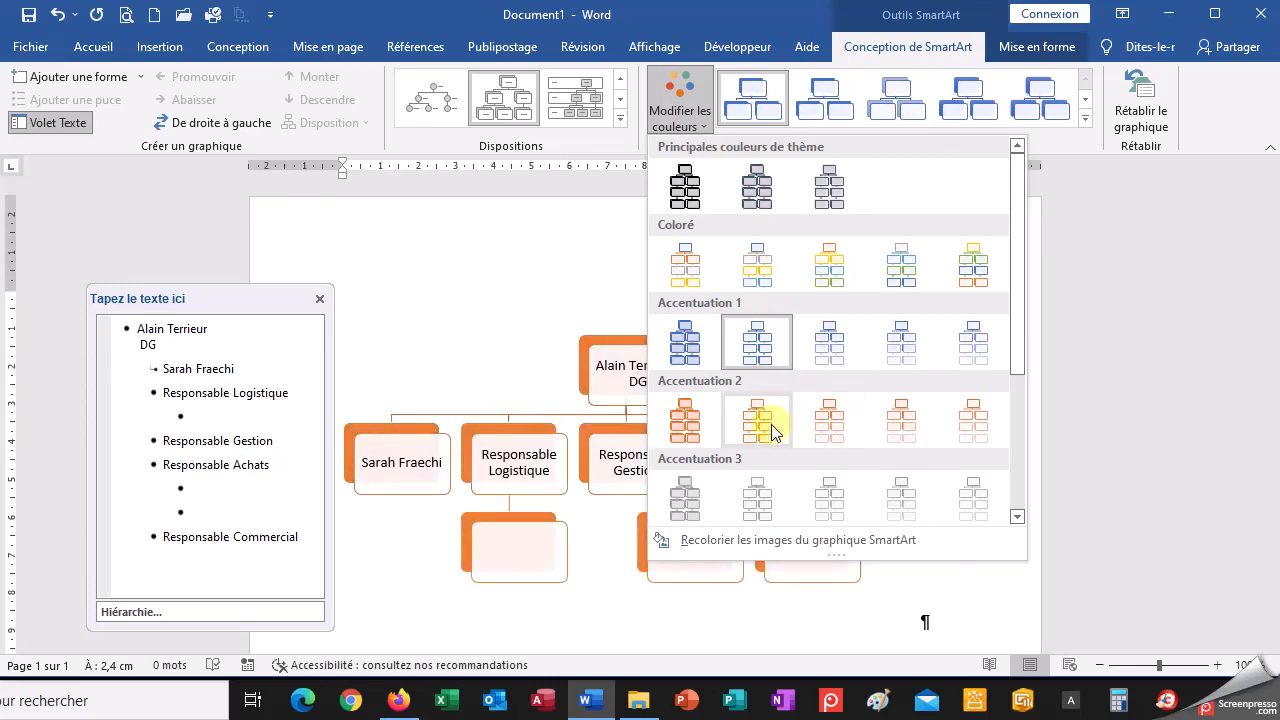
pyautogui.click(768, 340)
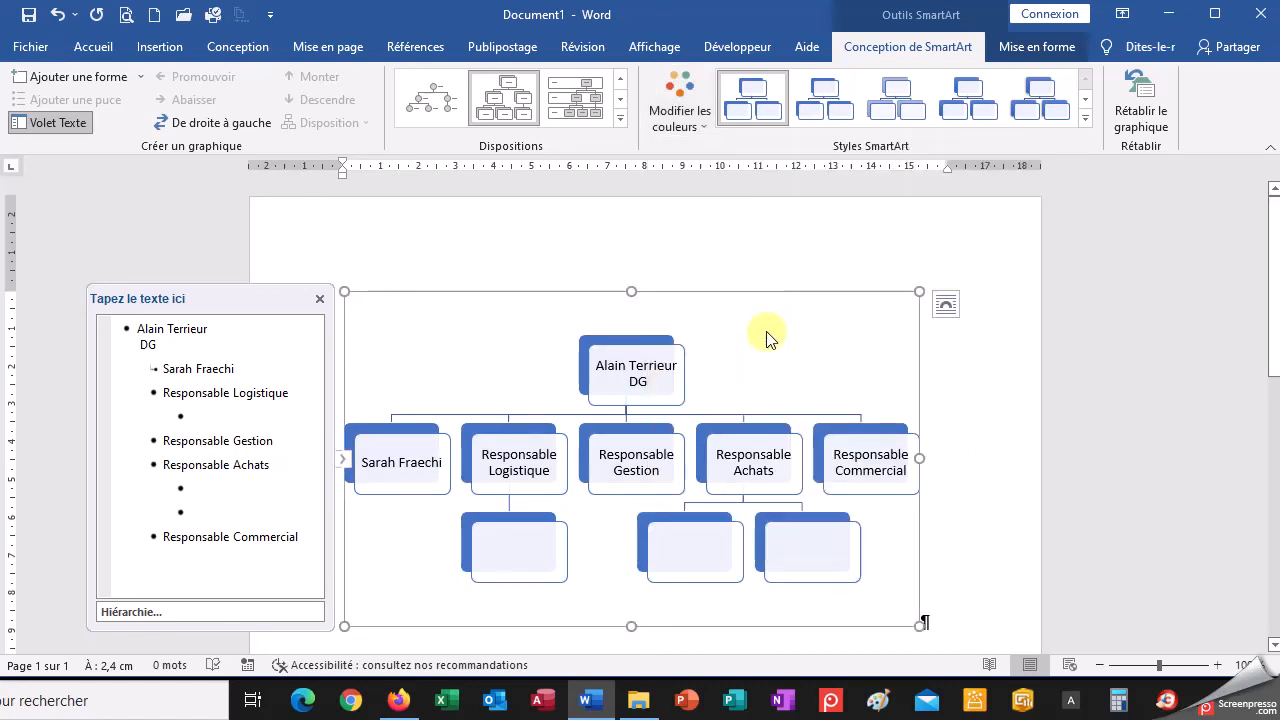
# - Apply the second 3D SmartArt style to the chart and deselect it
pyautogui.click(1085, 118)
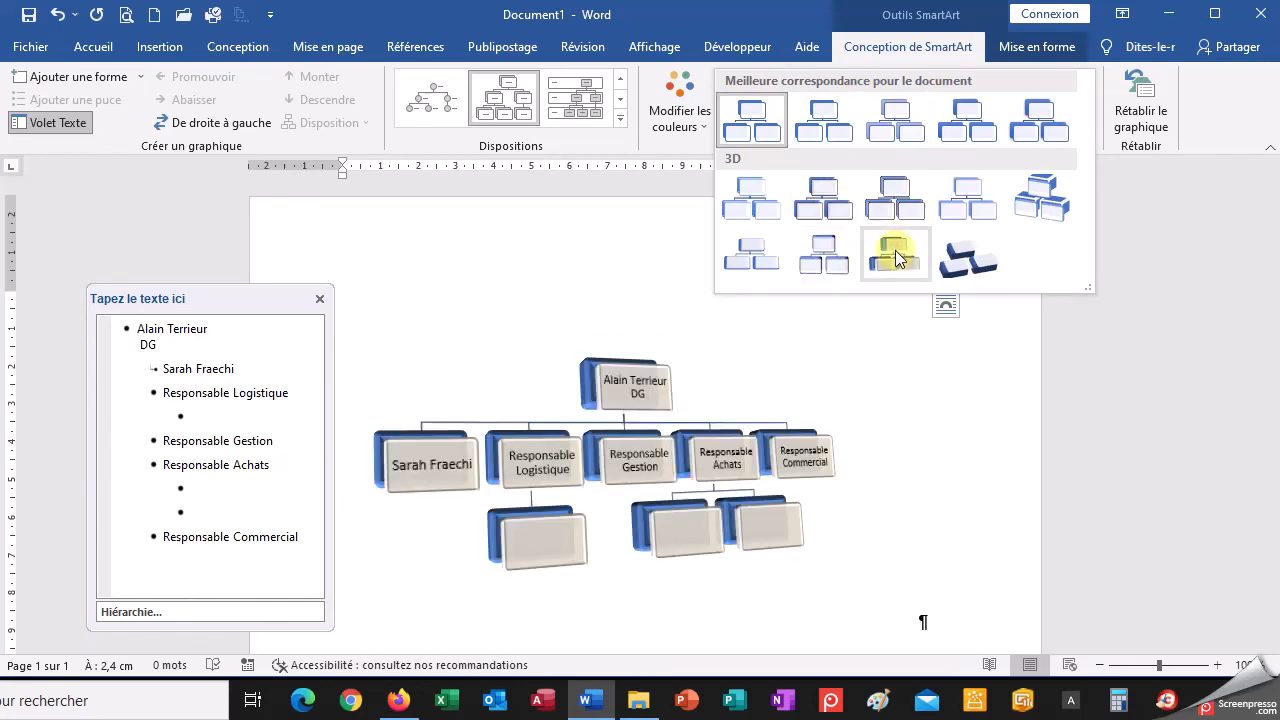
pyautogui.click(826, 196)
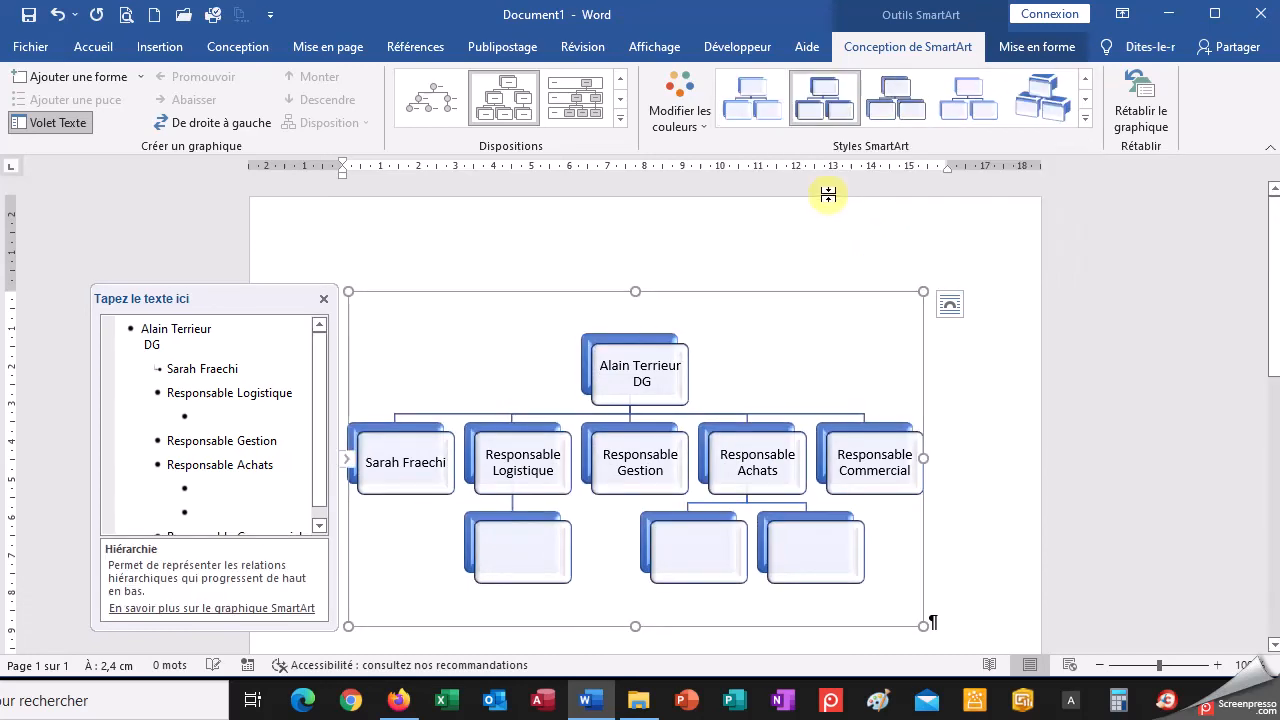
pyautogui.click(965, 402)
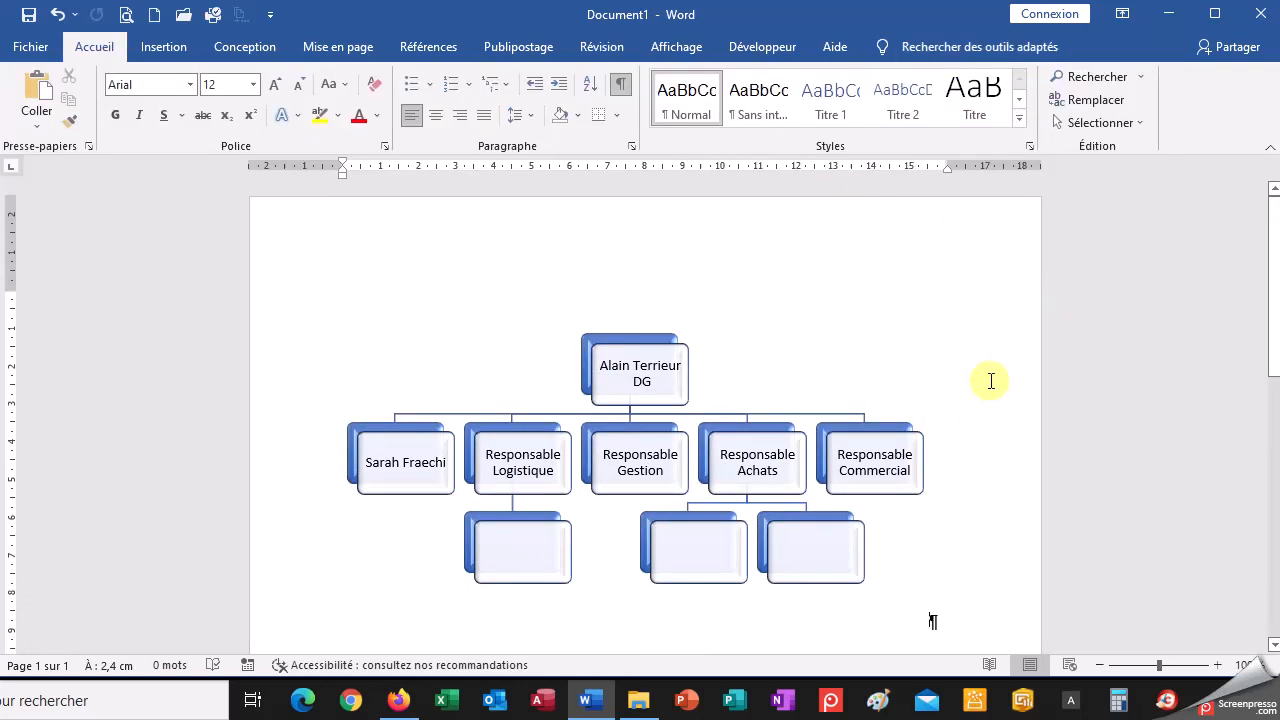